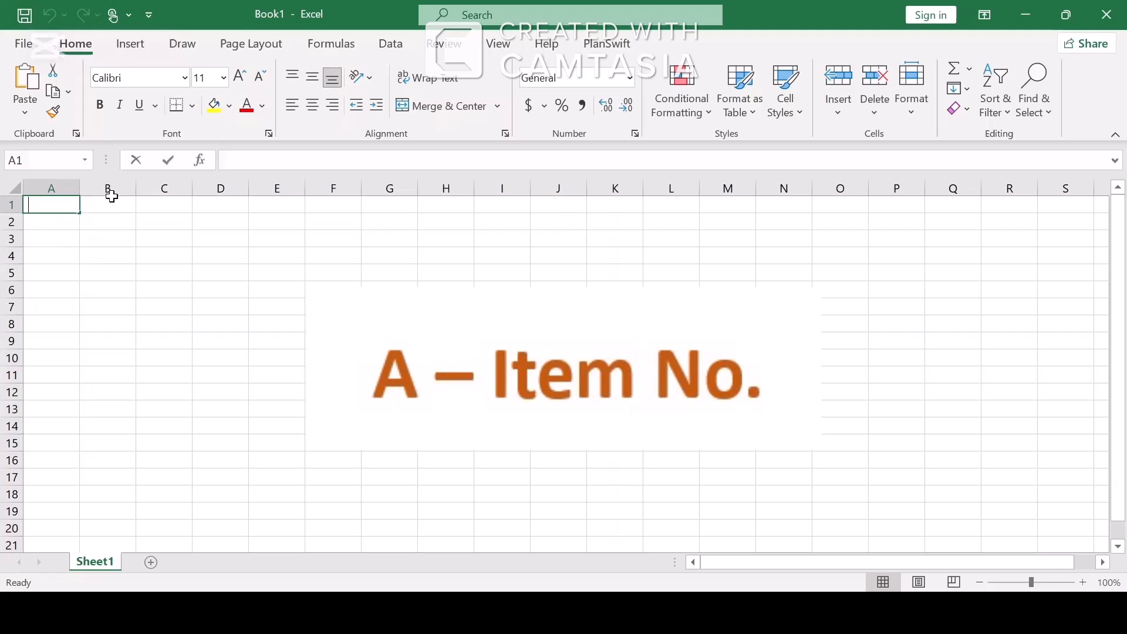
Enter the headers Item no, Category and Description in A1:C1.
type("i")
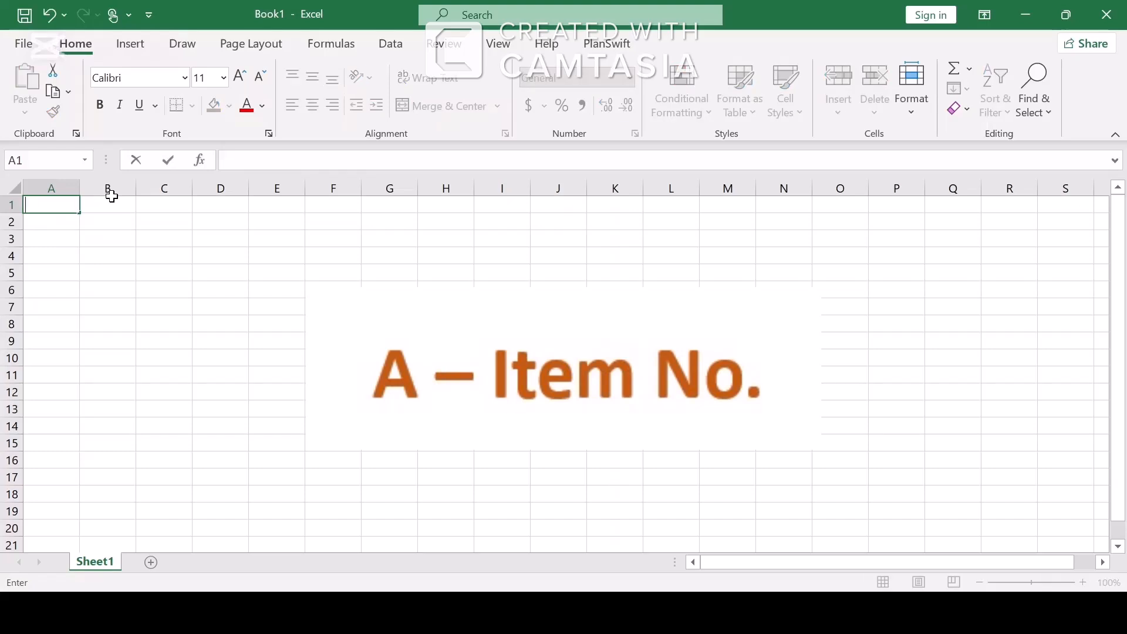
type("tem no")
left_click(112, 199)
type("C")
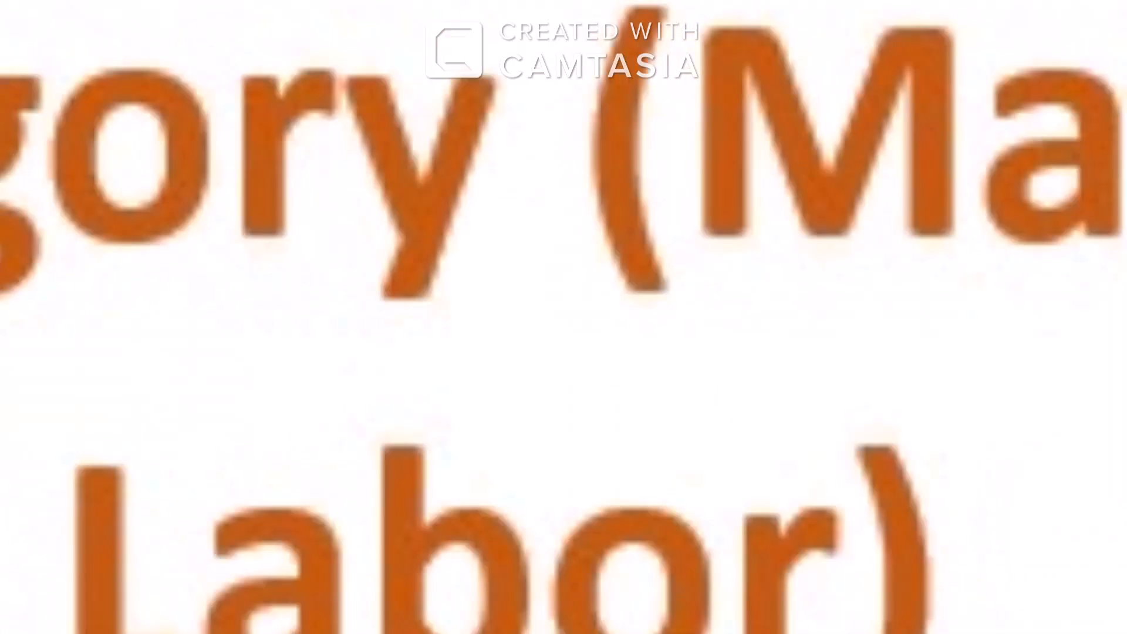
type("ategory")
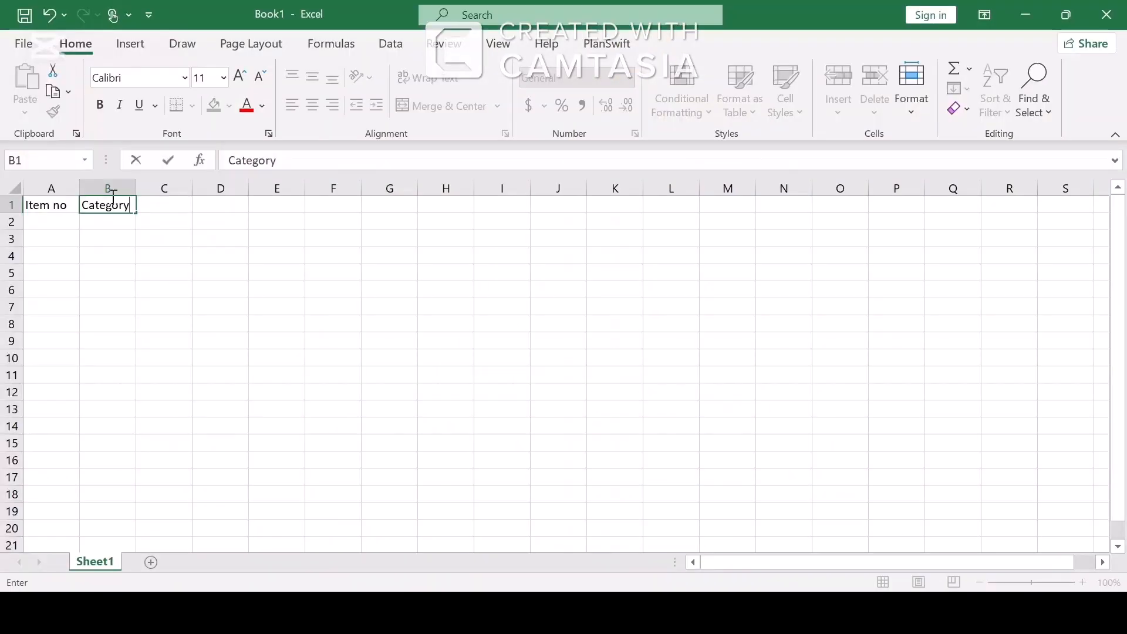
key("Tab")
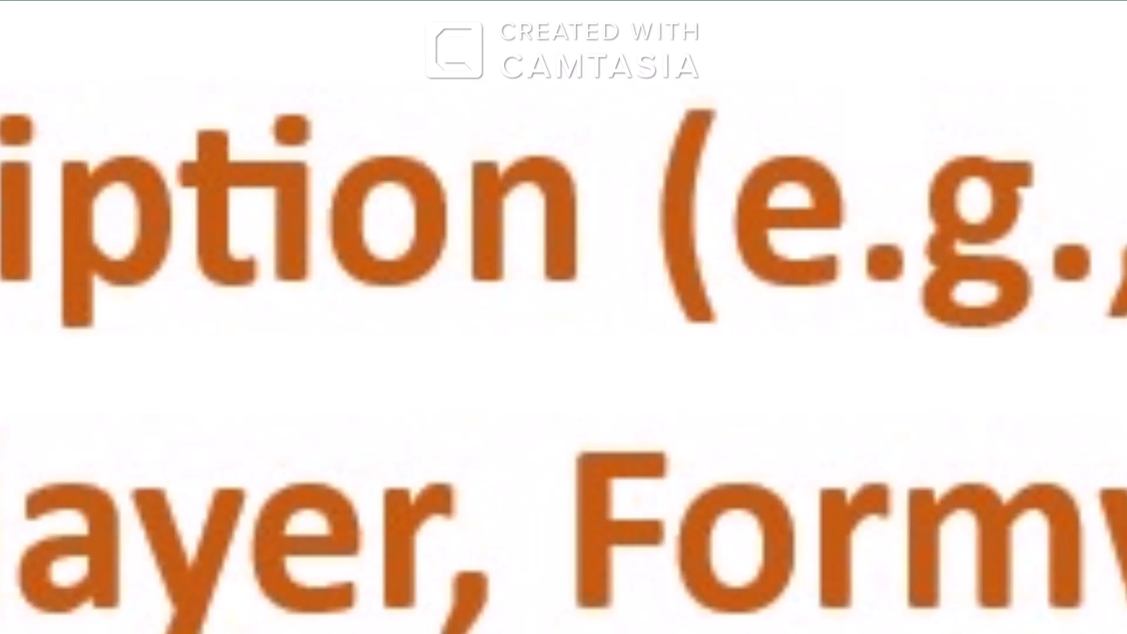
type("Desc")
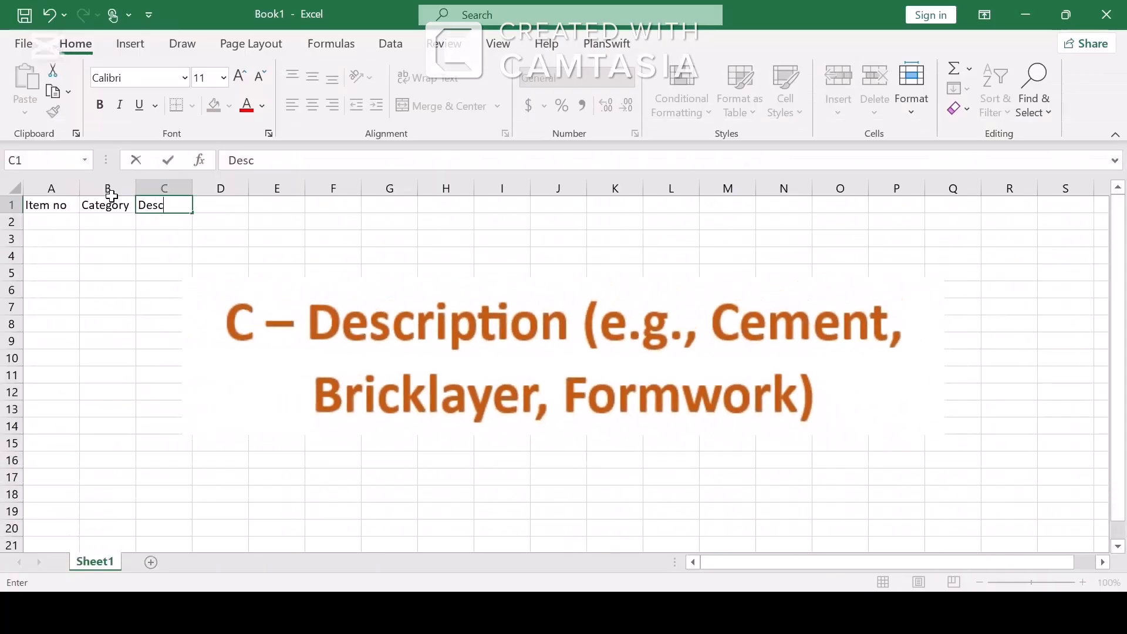
type("ription")
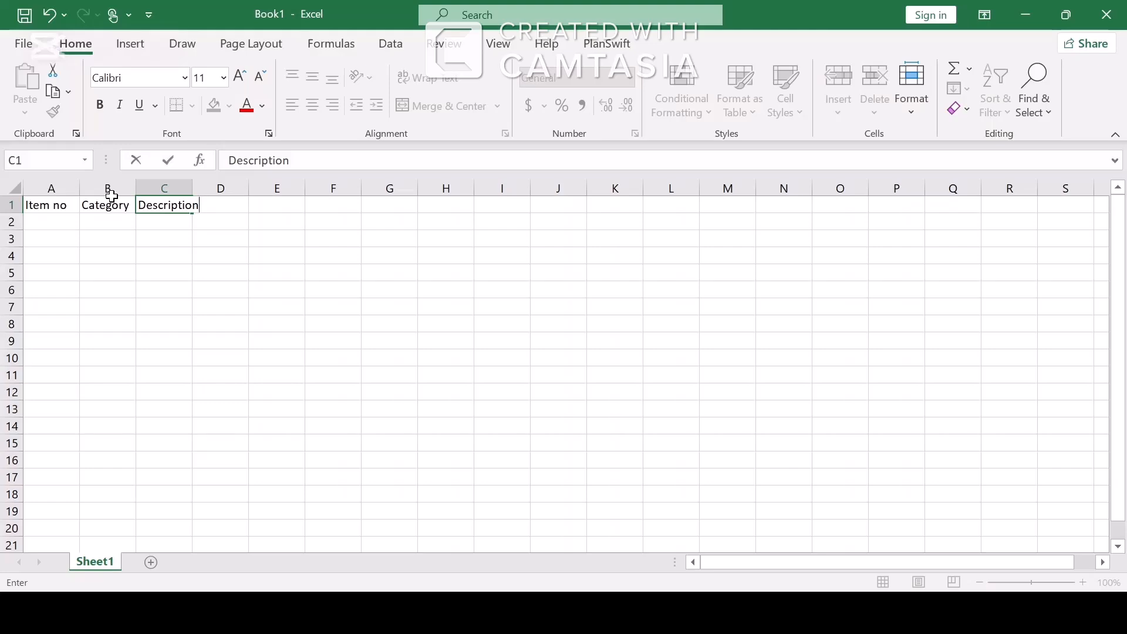
key("Tab")
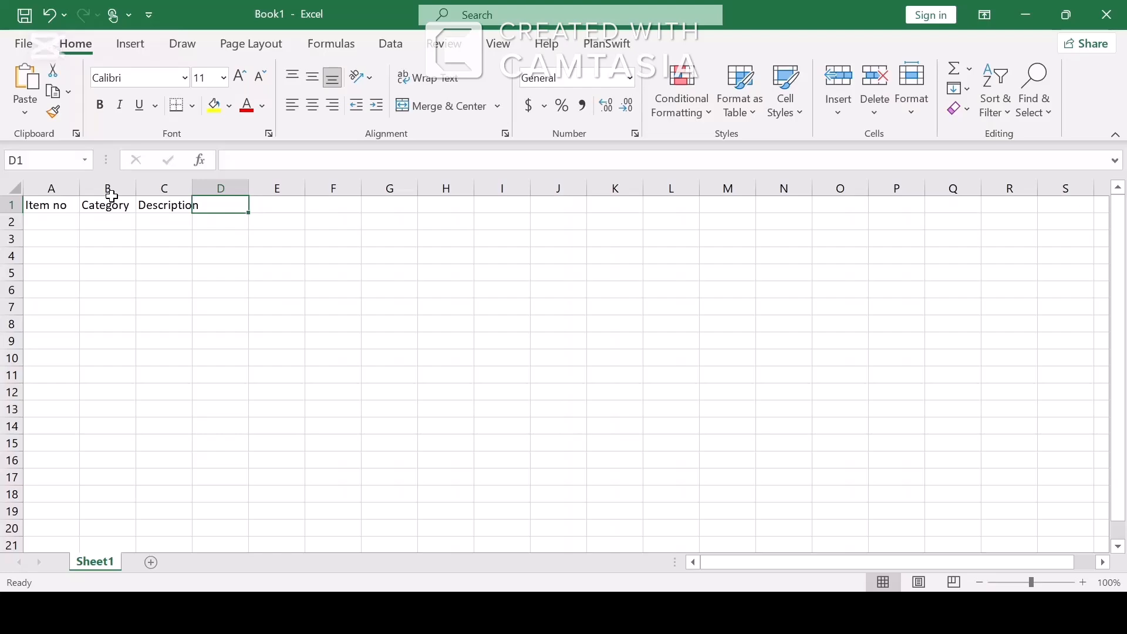
Add the headers Unit, Quantity Required, Unit Rate and start Total Cost in D1:G1.
type("Unit")
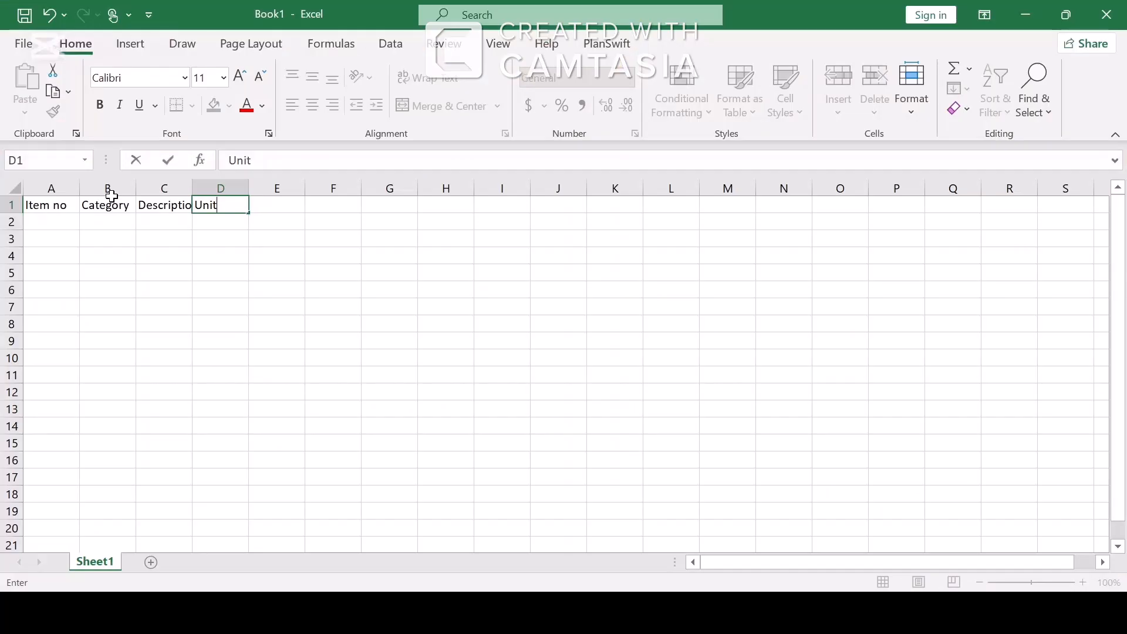
key("Tab")
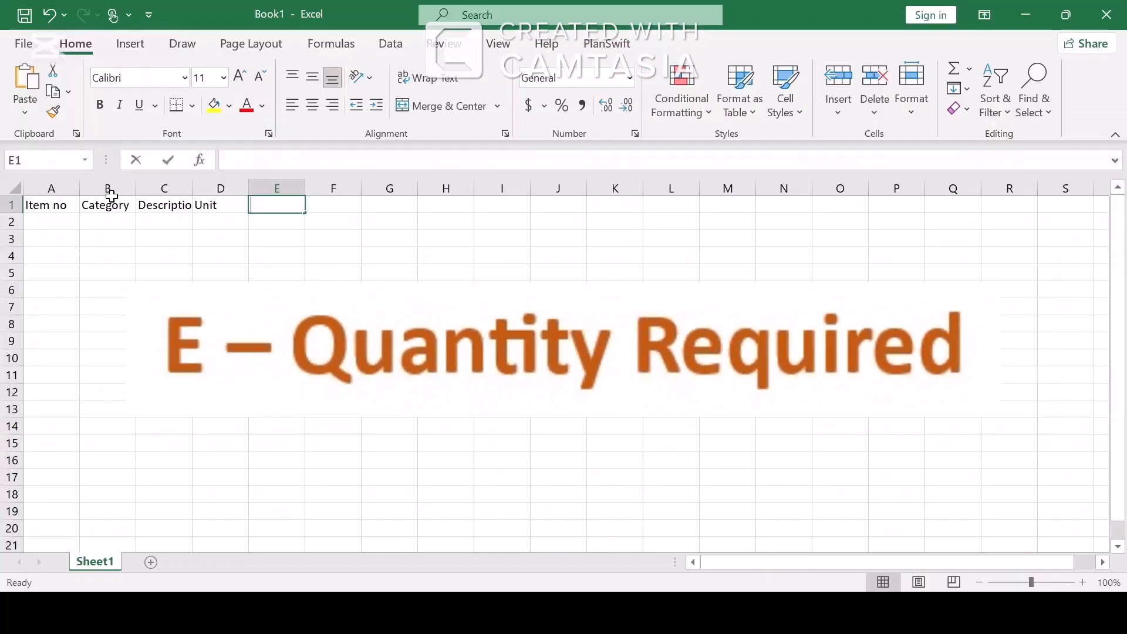
type("Qua ntity")
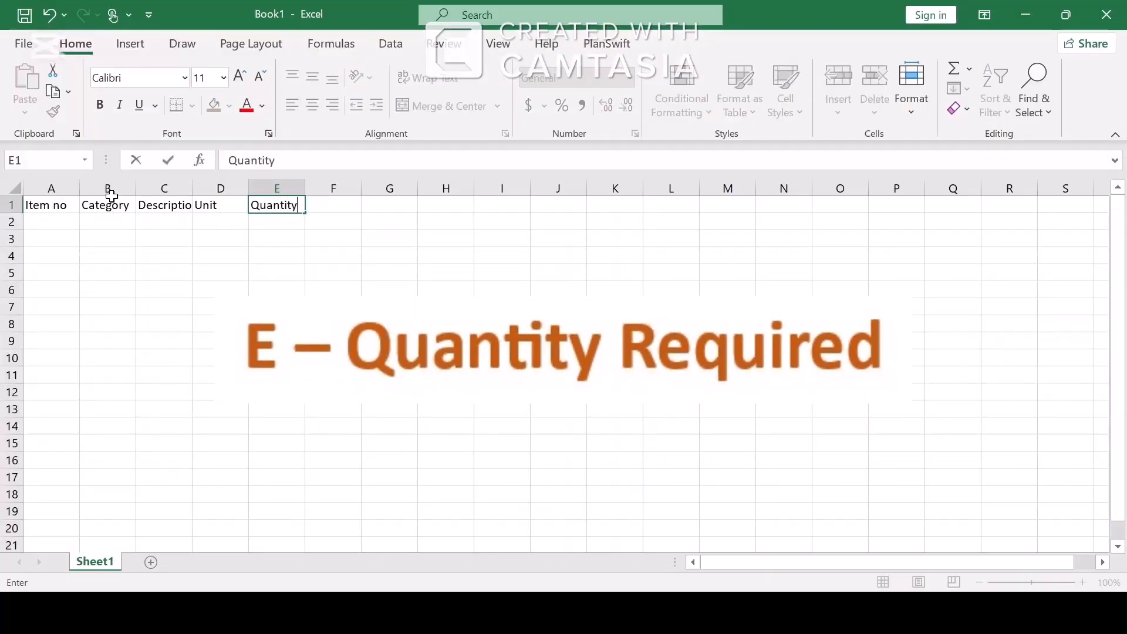
type(" Required")
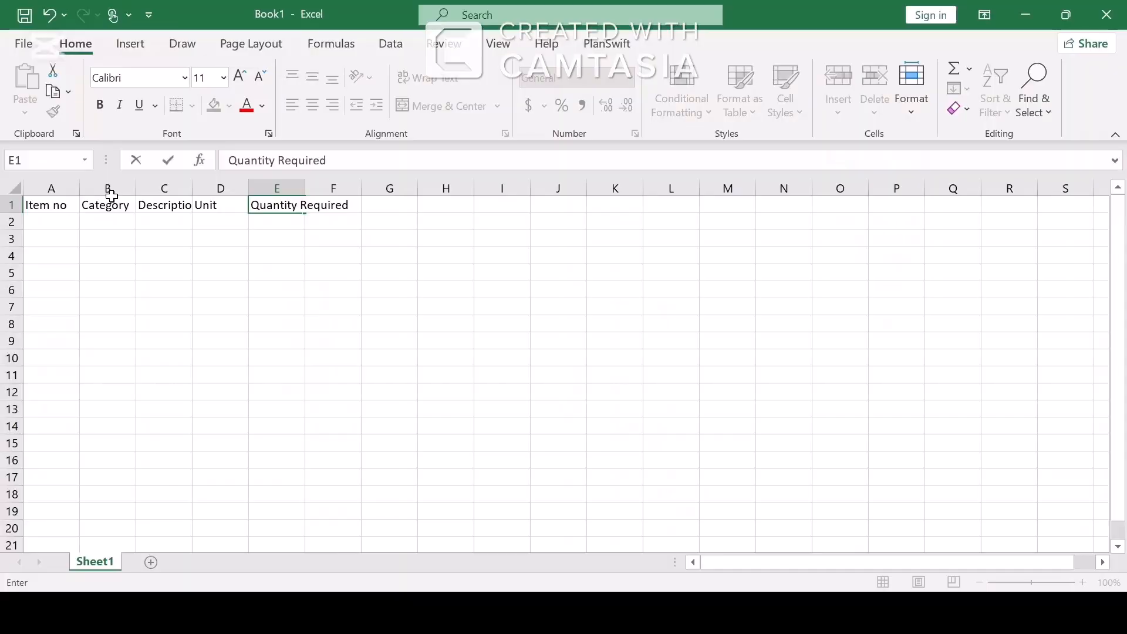
key("Tab")
type("U")
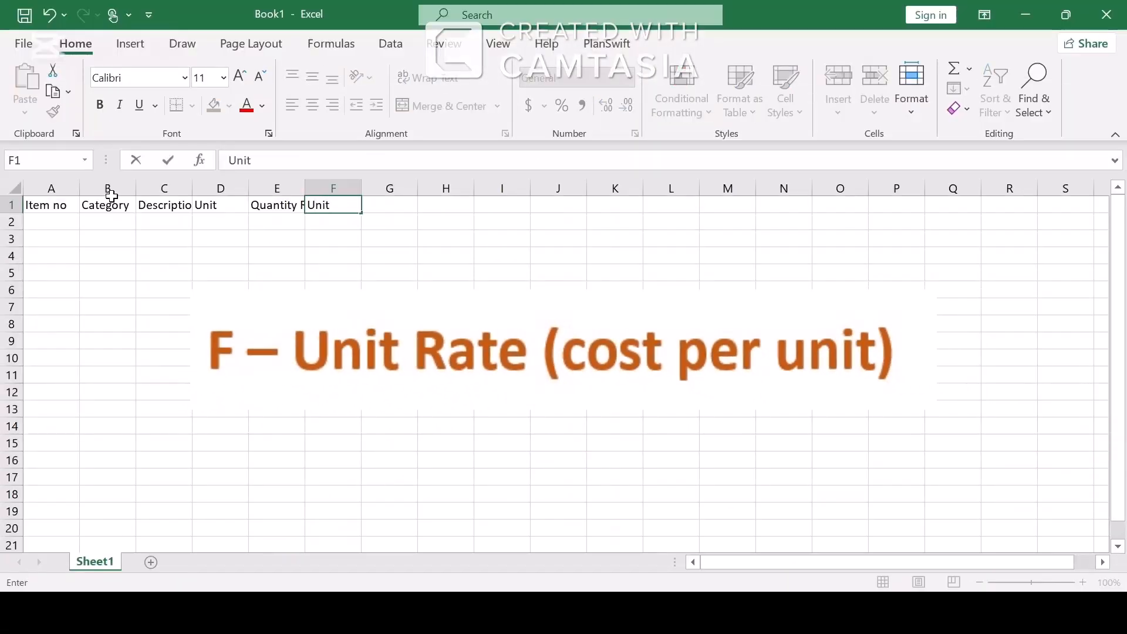
type("nit ra")
key("BackSpace")
key("BackSpace")
key("BackSpace")
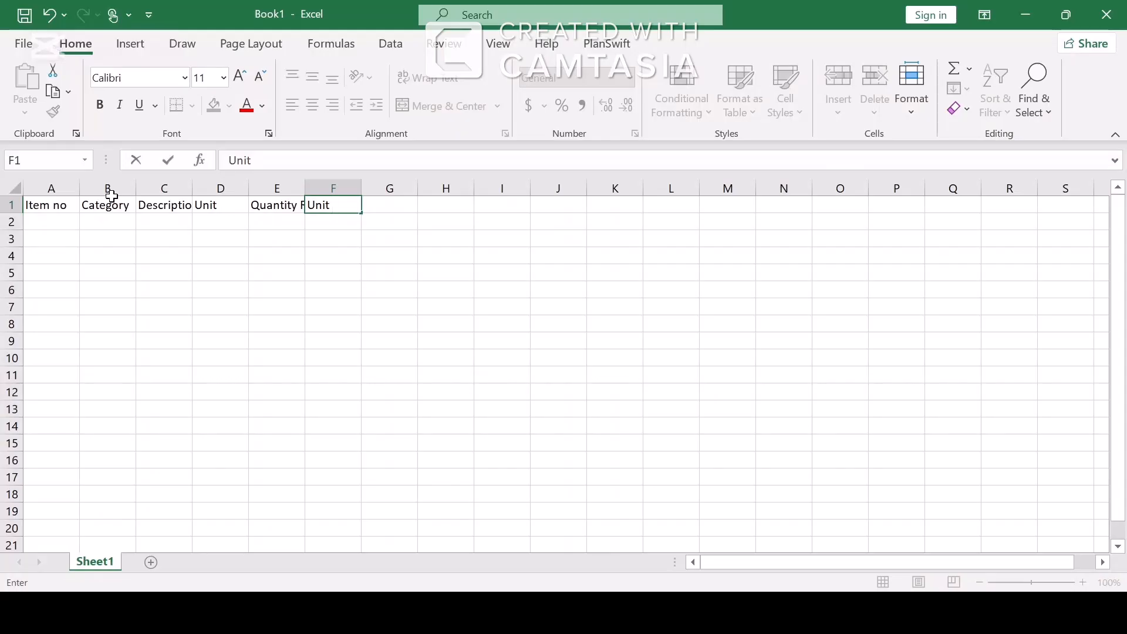
type("Rate")
key("Tab")
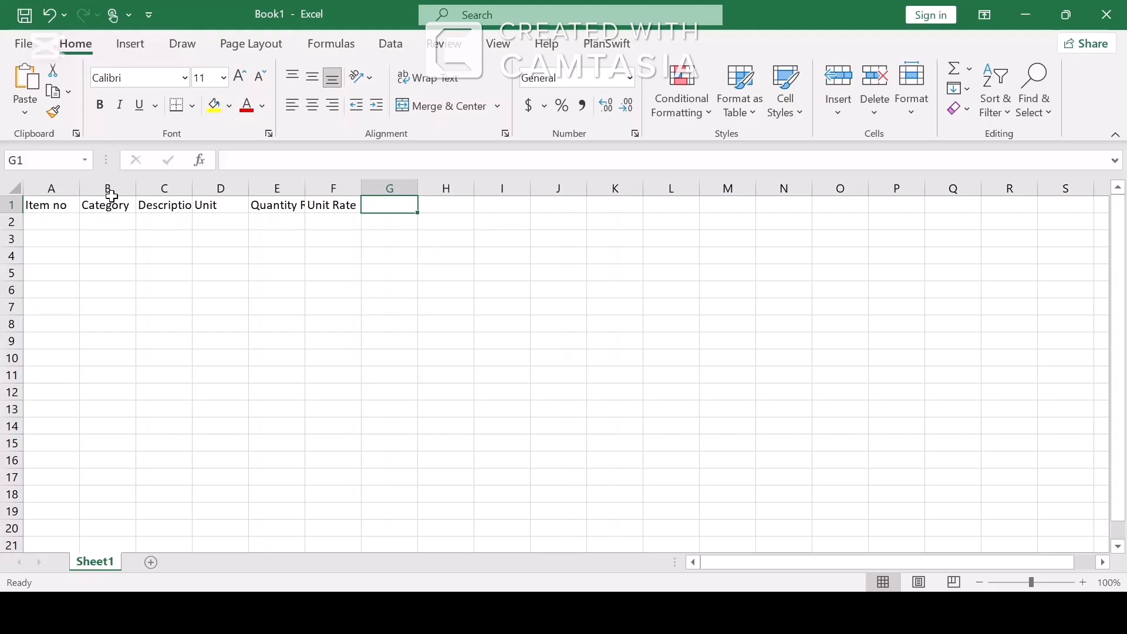
type("Tot")
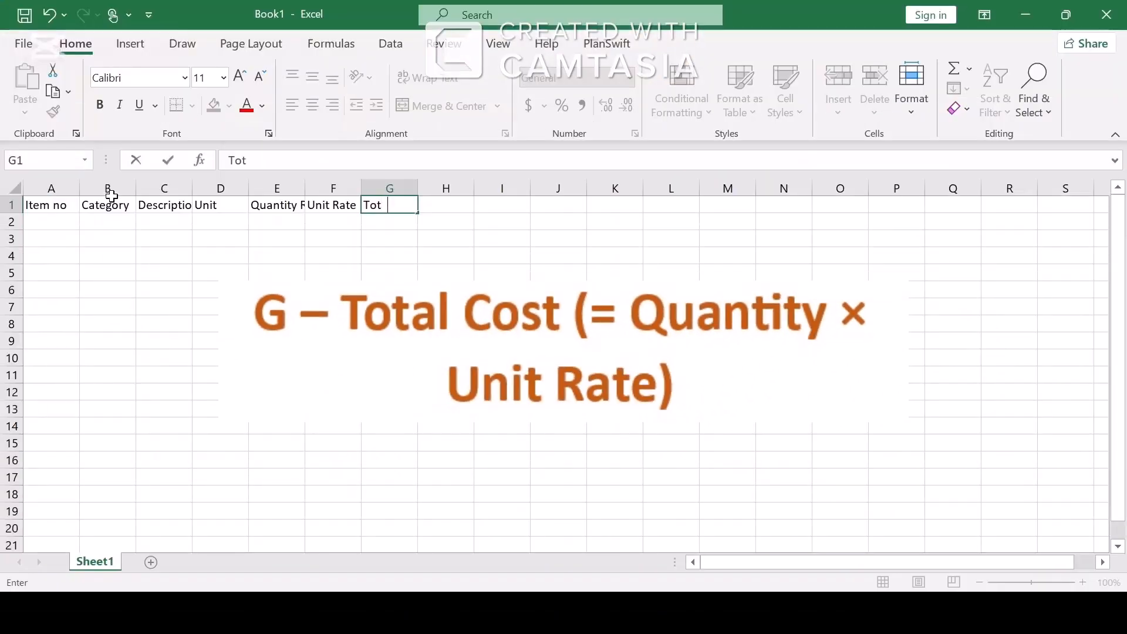
type("al Cost")
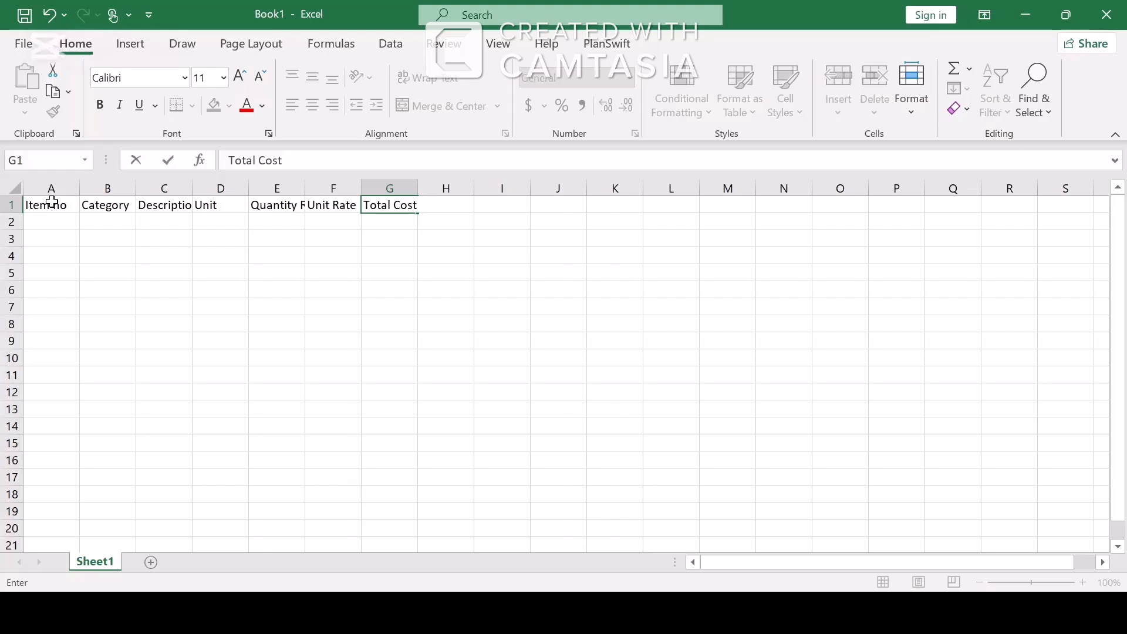
AutoFit the widths of columns A–G to the header text.
left_click_drag(52, 202, 382, 202)
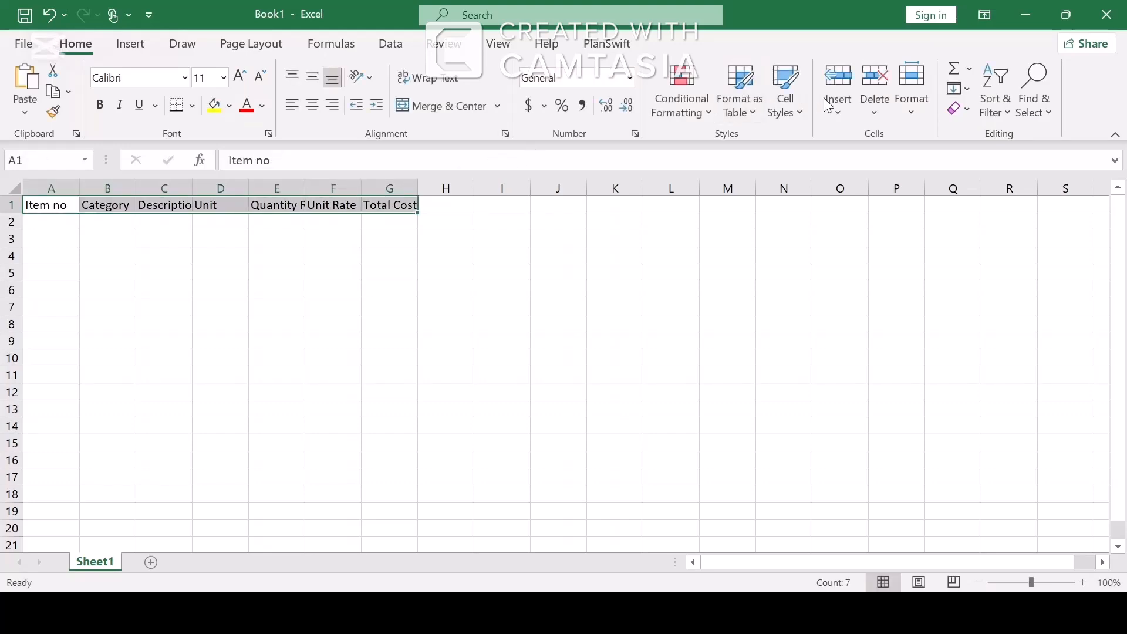
left_click(925, 101)
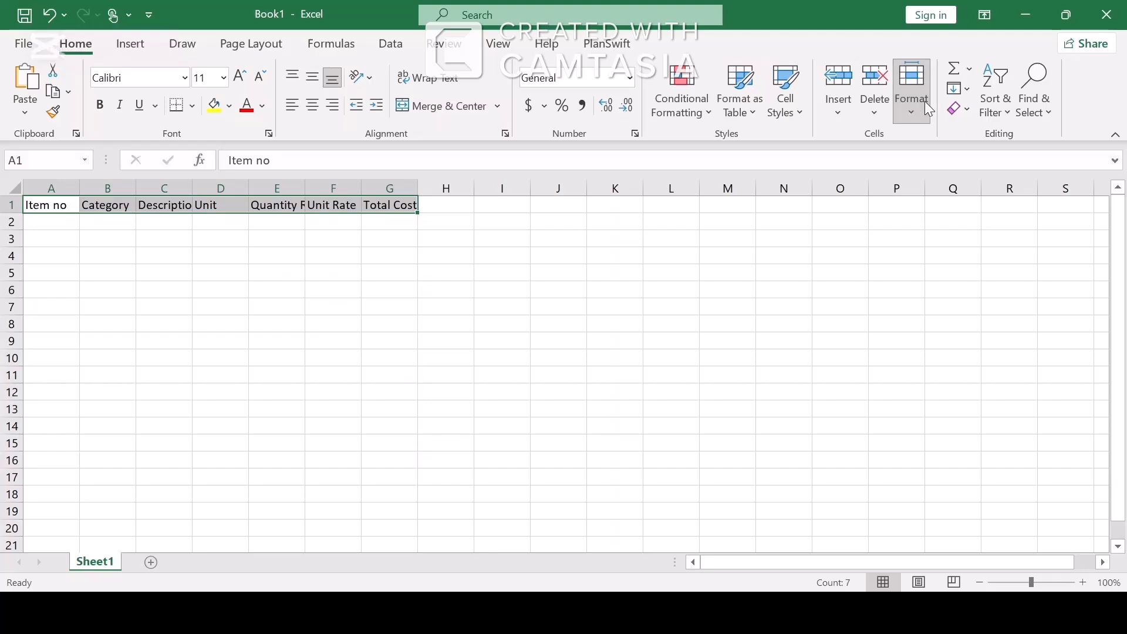
left_click(992, 247)
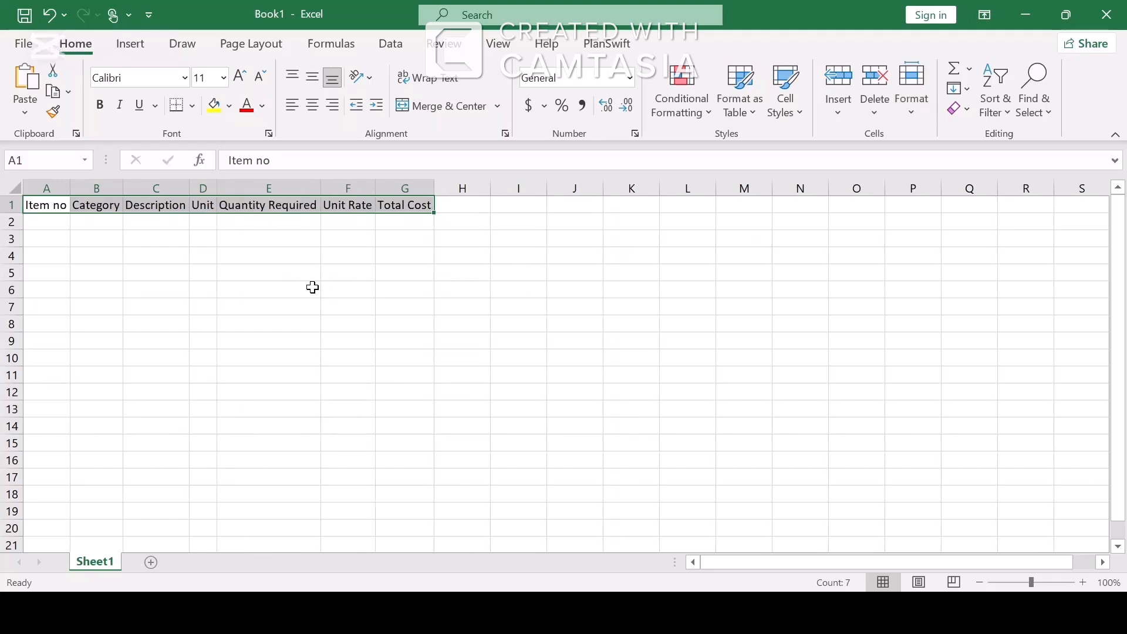
left_click(312, 288)
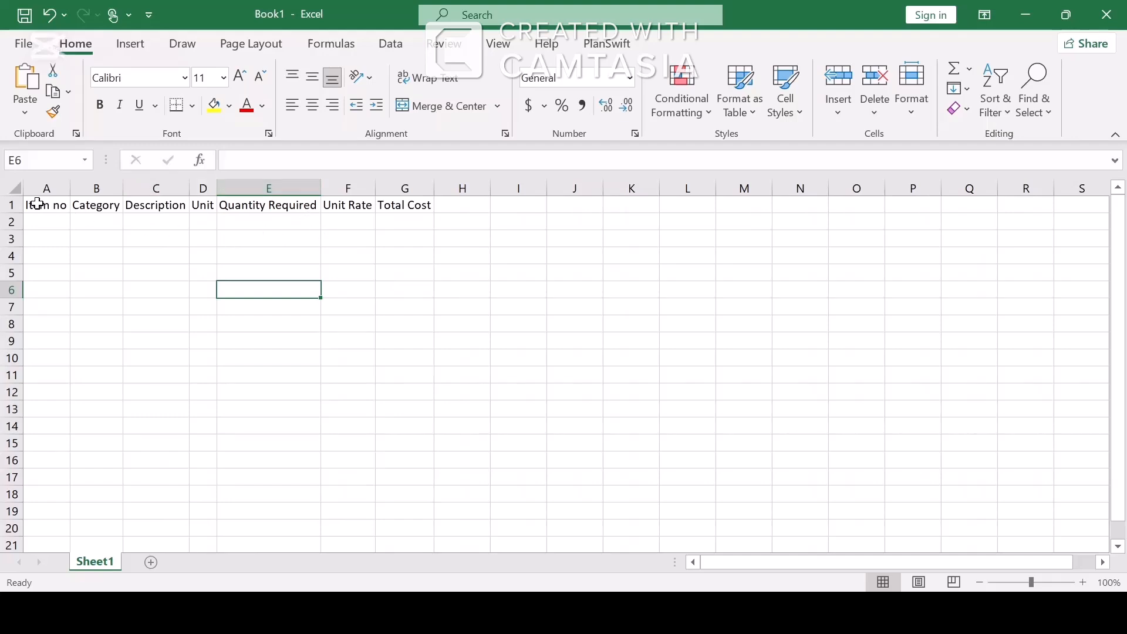
Make headers A1:G1 bold at size 16 and refit the column widths.
left_click_drag(33, 206, 405, 206)
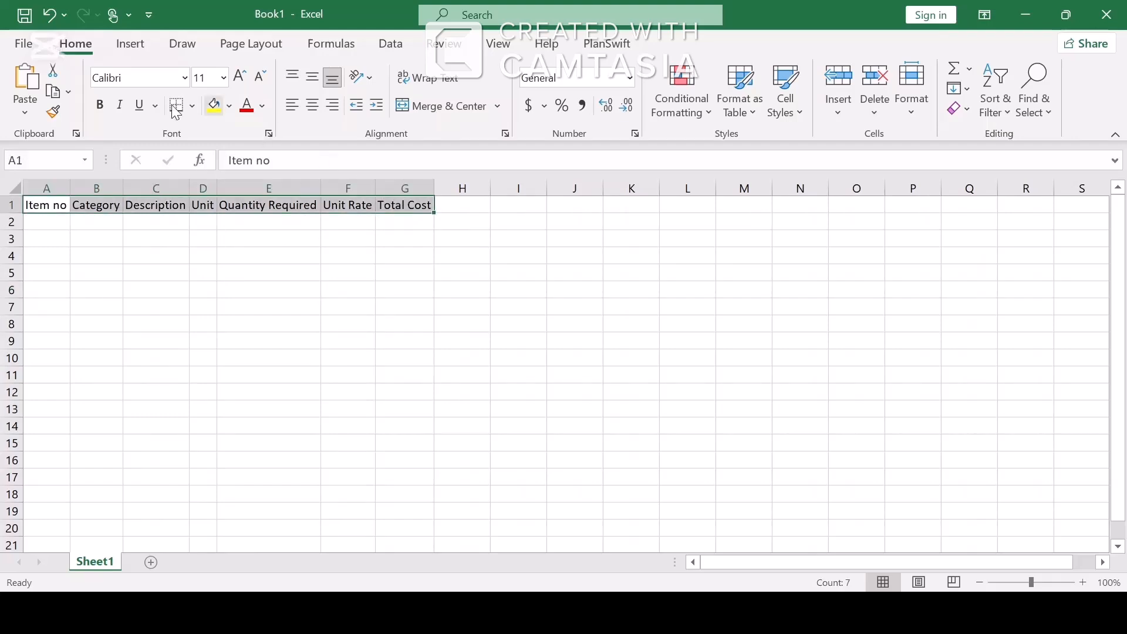
left_click(101, 106)
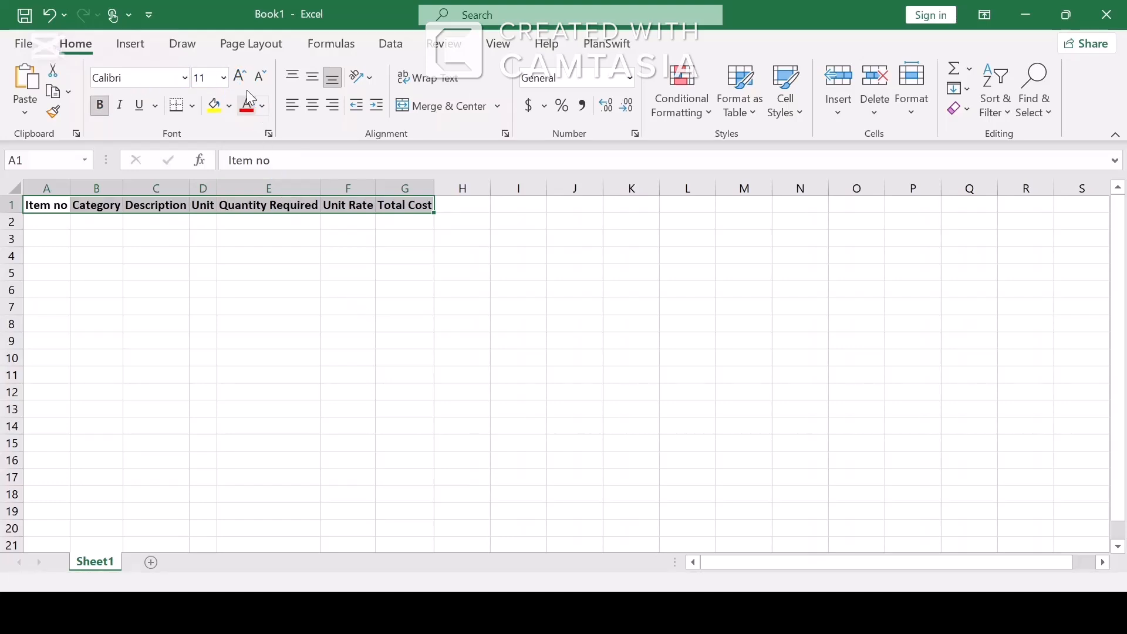
left_click(246, 82)
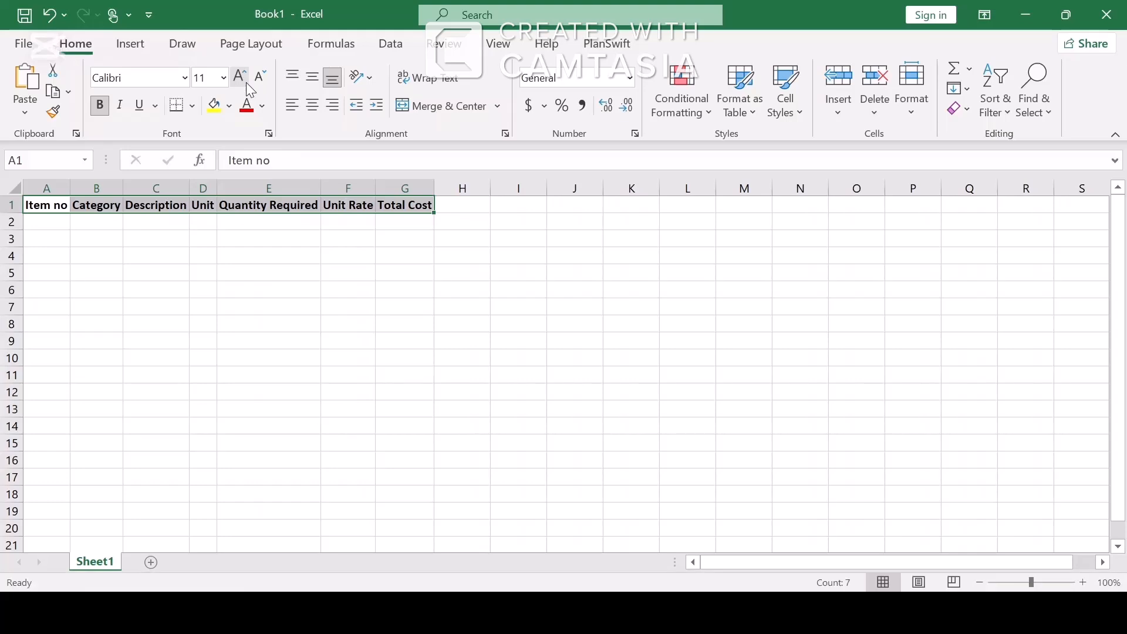
left_click(245, 82)
left_click(245, 83)
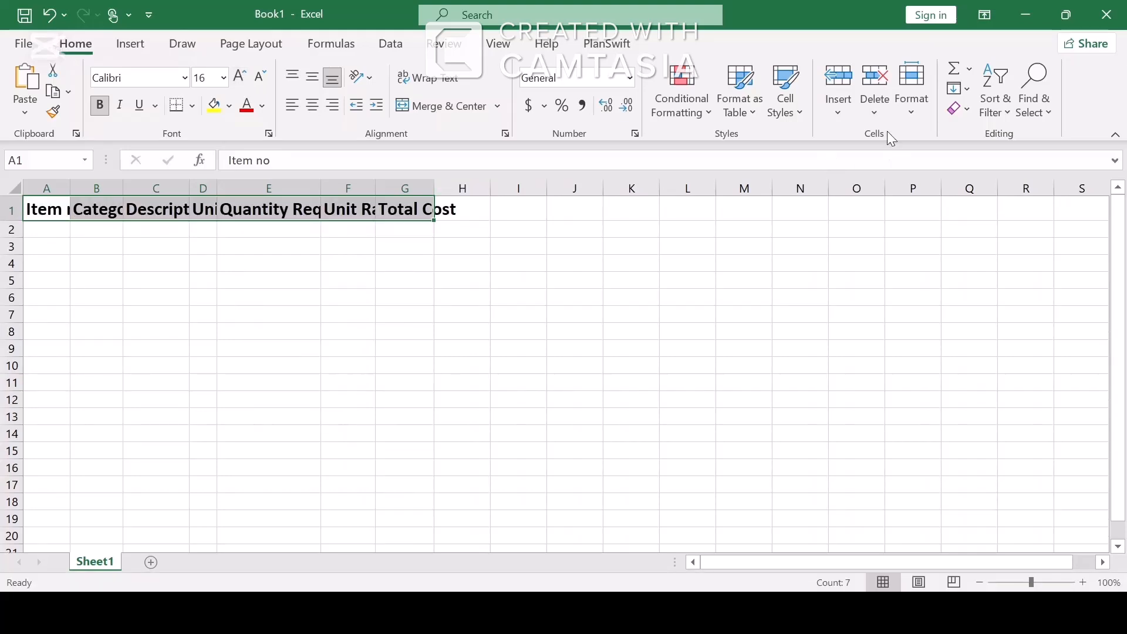
left_click(980, 254)
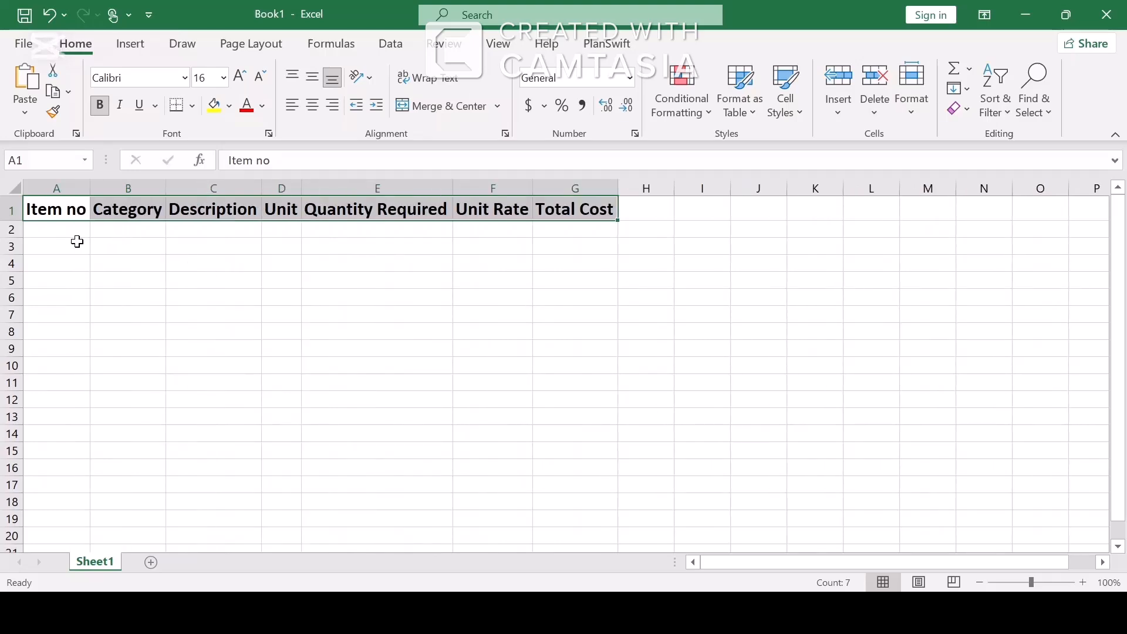
Enter the Cement, Bricklayer, Iron Rods and Carpenter rows with naira unit rates in A2:F5.
left_click(80, 231)
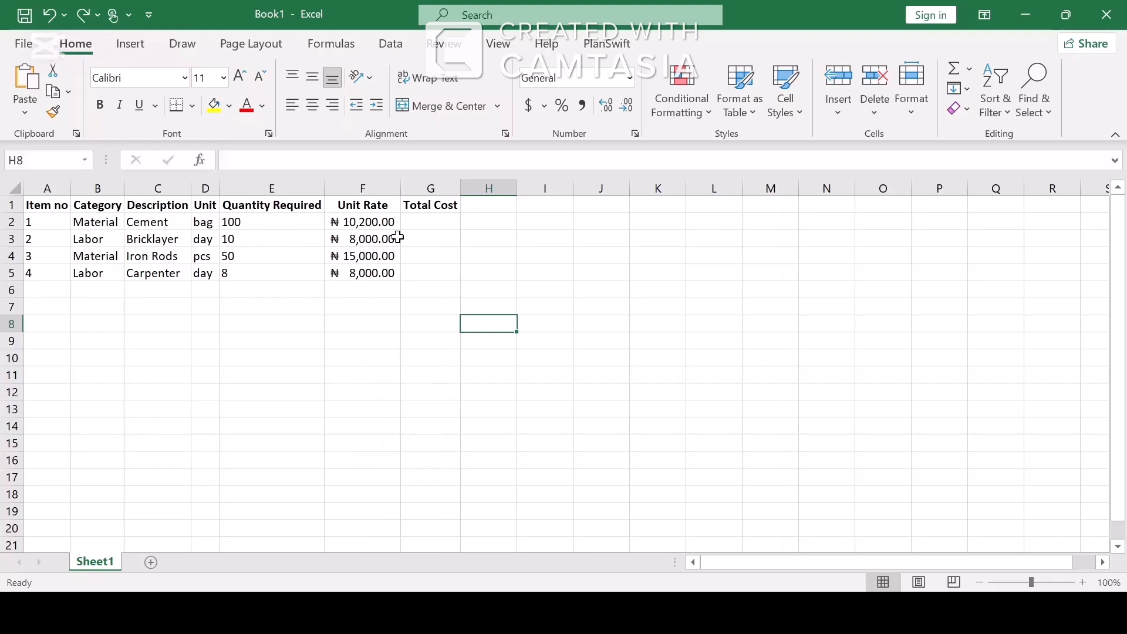
left_click(436, 223)
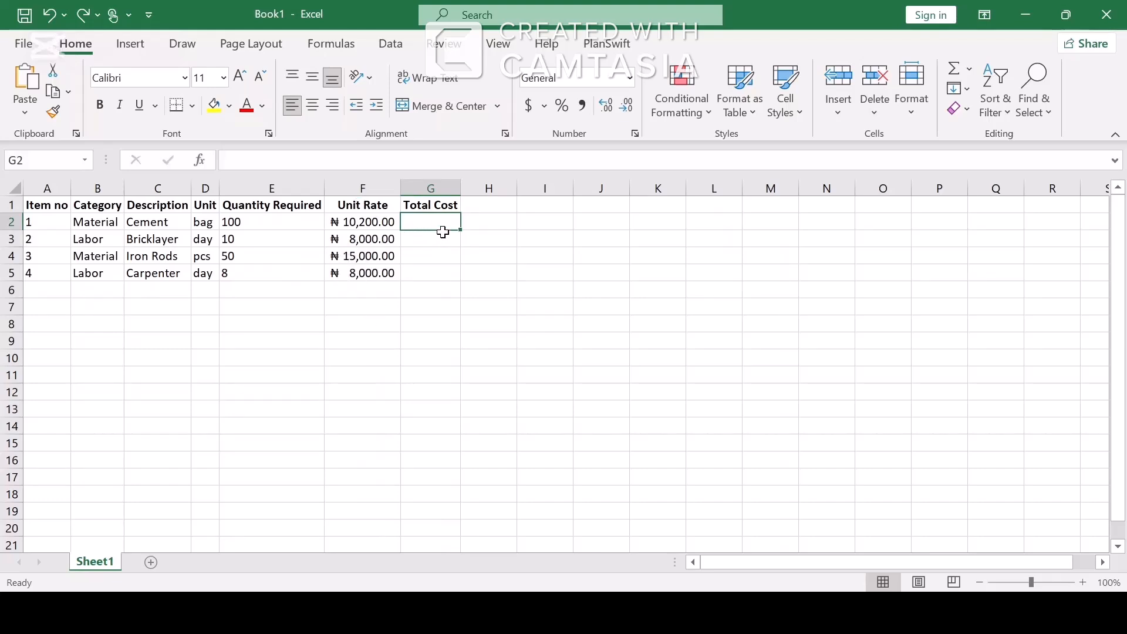
Enter =E2*F2 in G2 for the Cement total cost.
type("=")
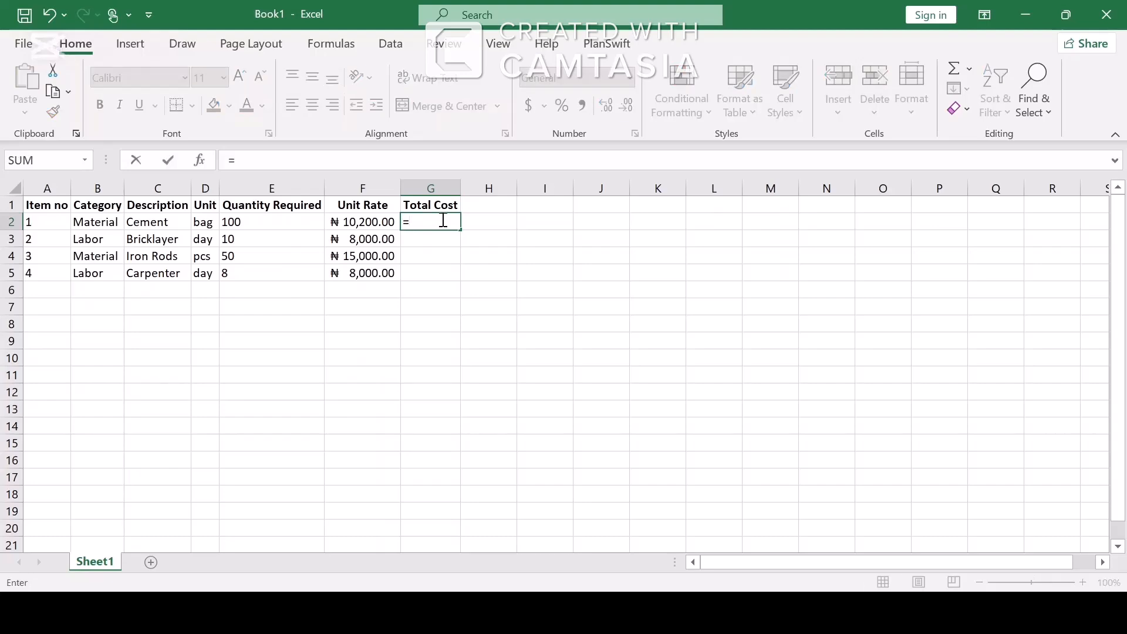
left_click(294, 221)
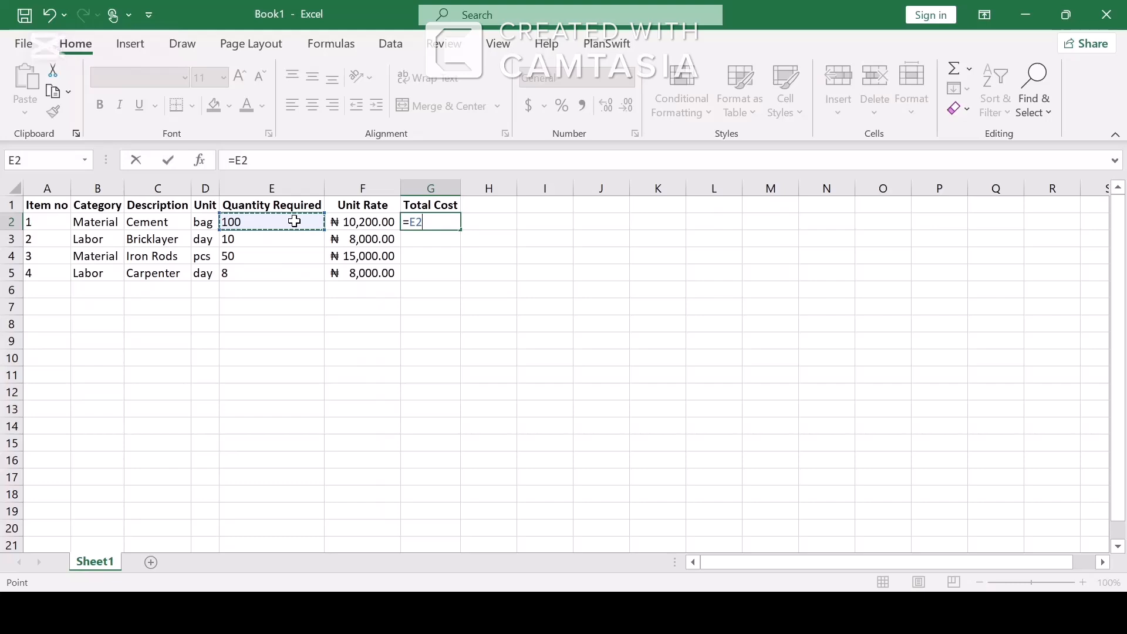
type("*")
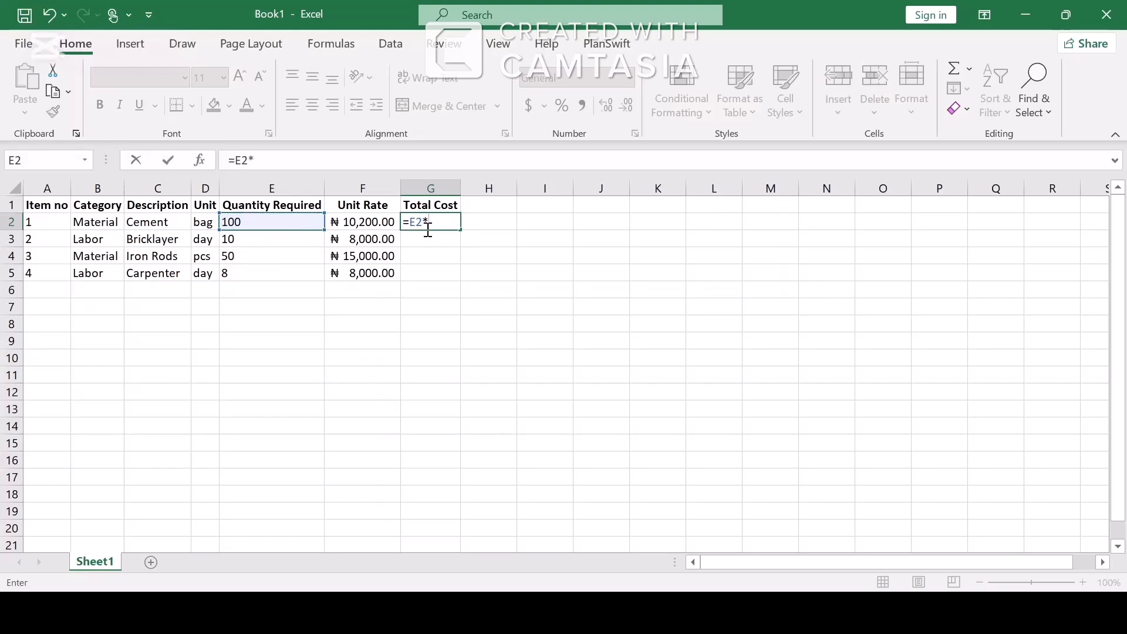
left_click(376, 223)
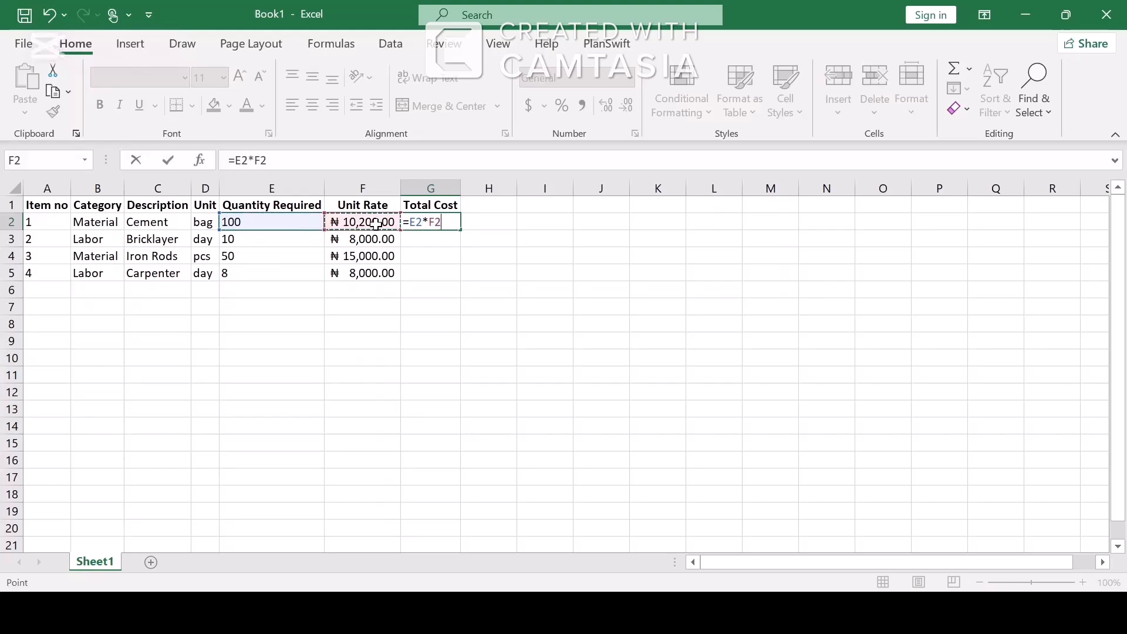
key("Return")
left_click(480, 222)
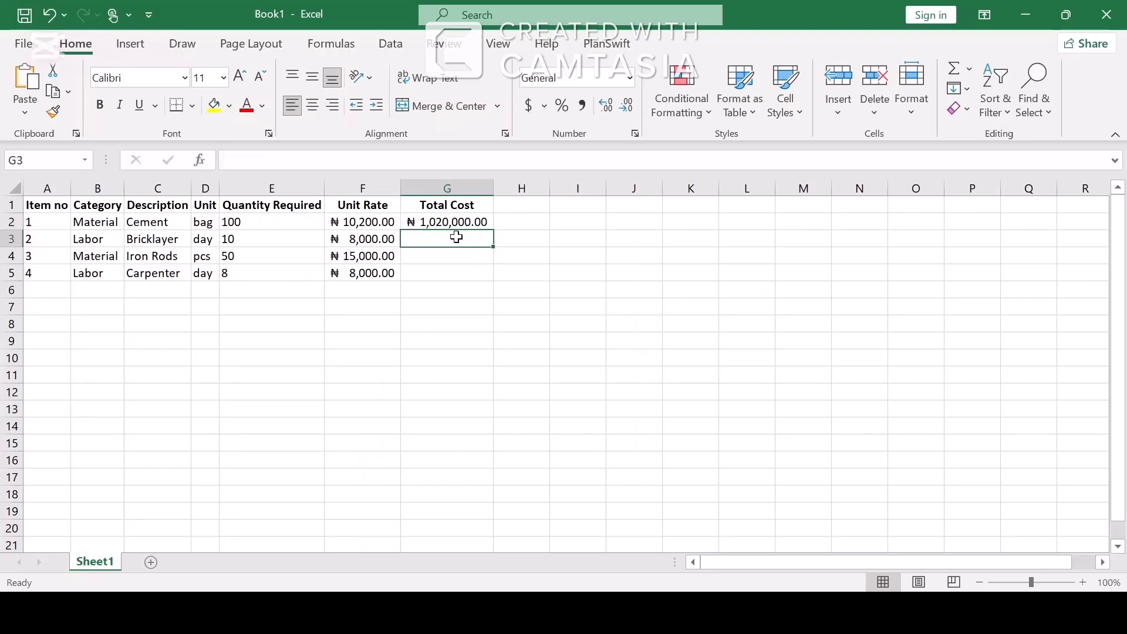
Enter =E3*F3 in G3 and fill it down to G5.
type("=")
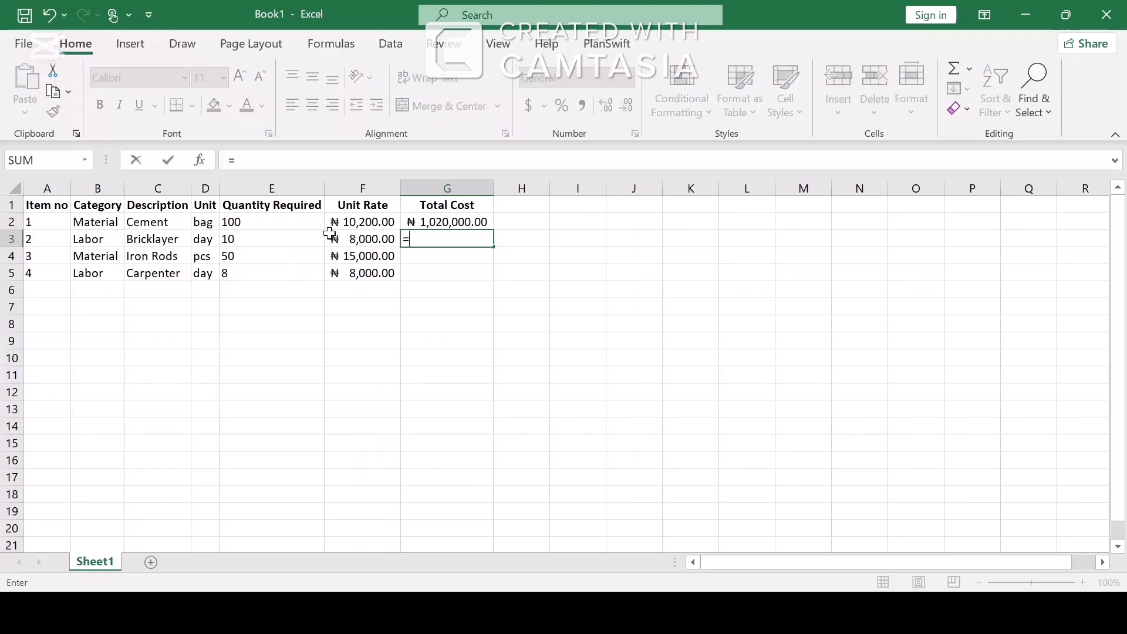
left_click(276, 237)
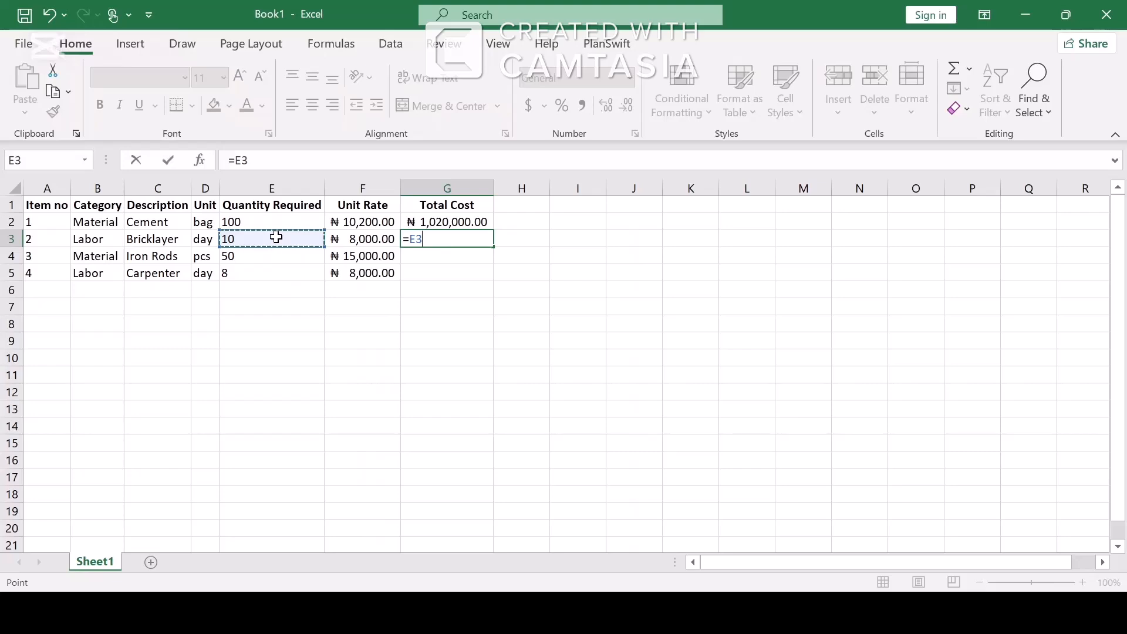
type("*")
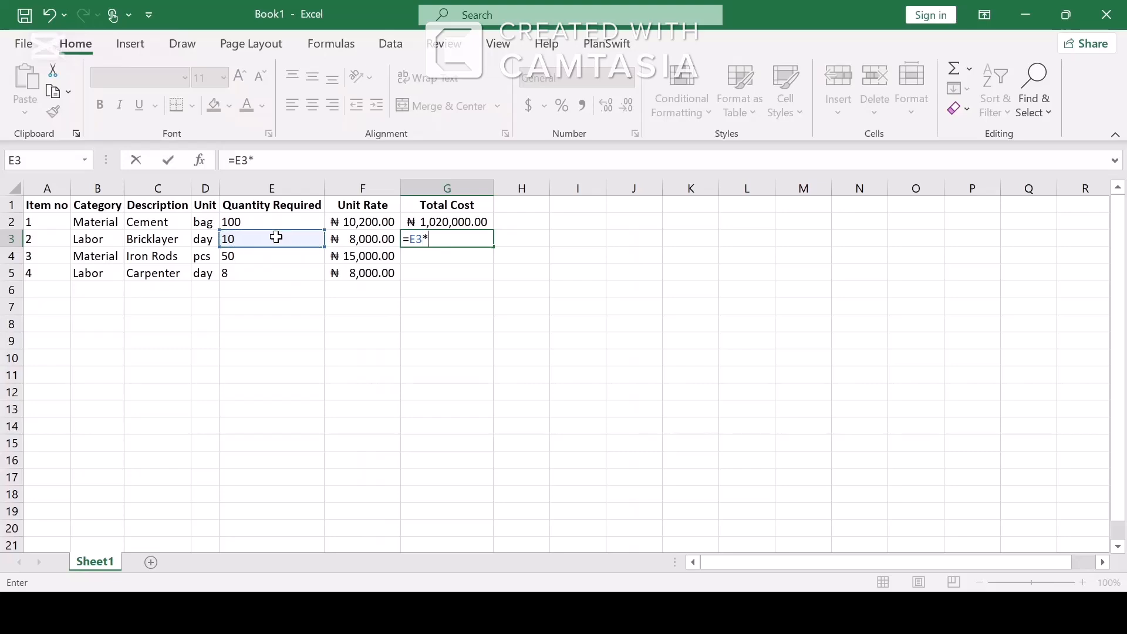
left_click(377, 239)
key("Return")
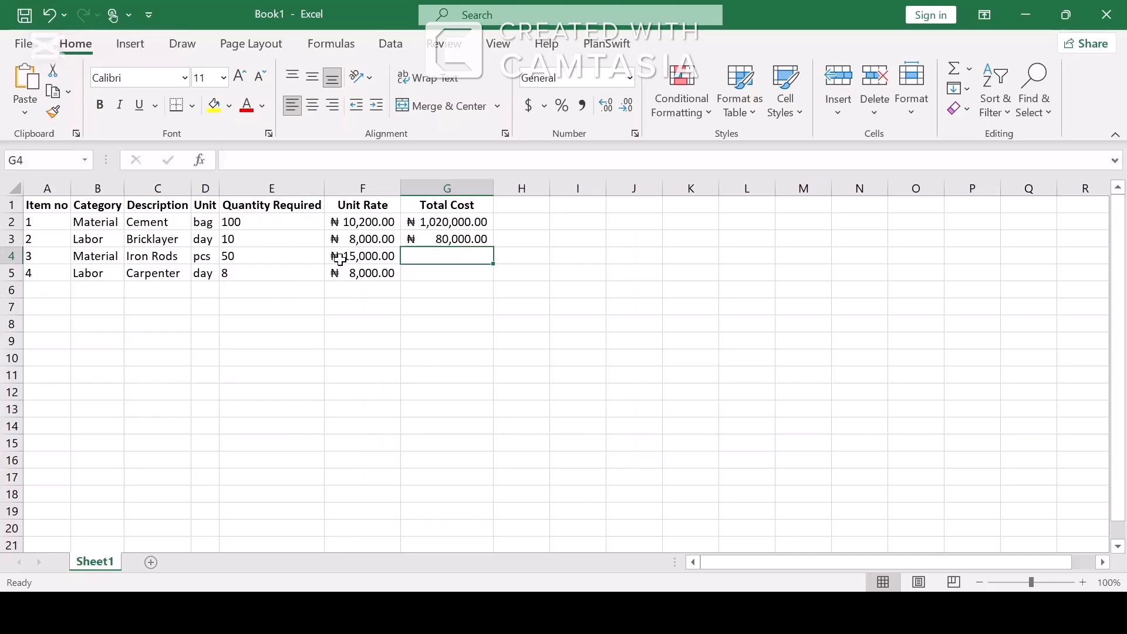
left_click(442, 240)
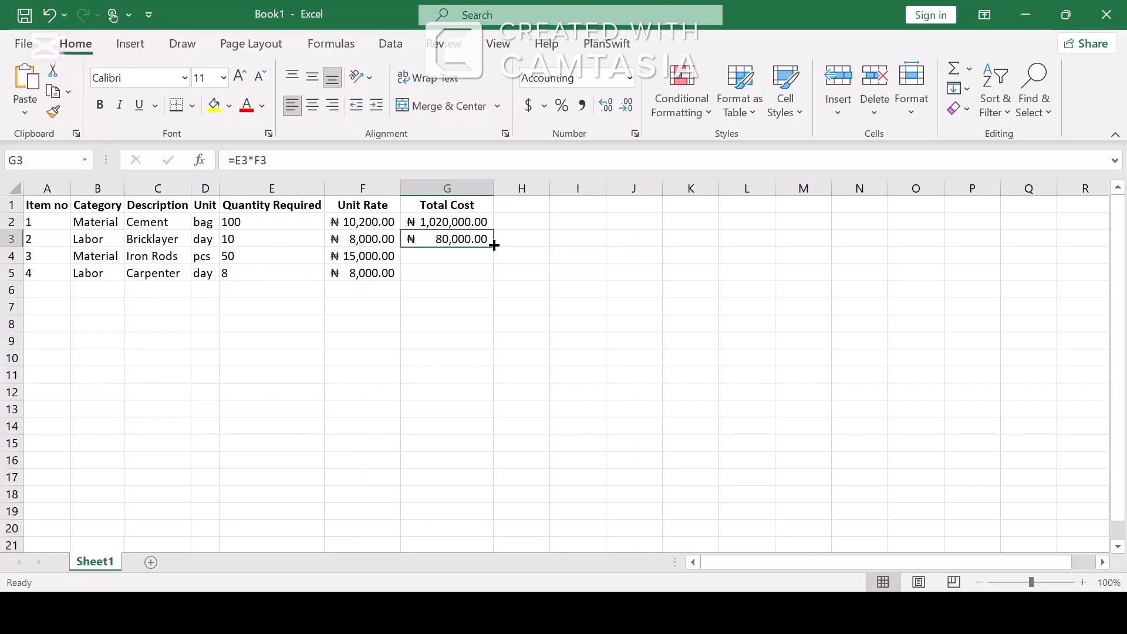
left_click_drag(494, 245, 490, 278)
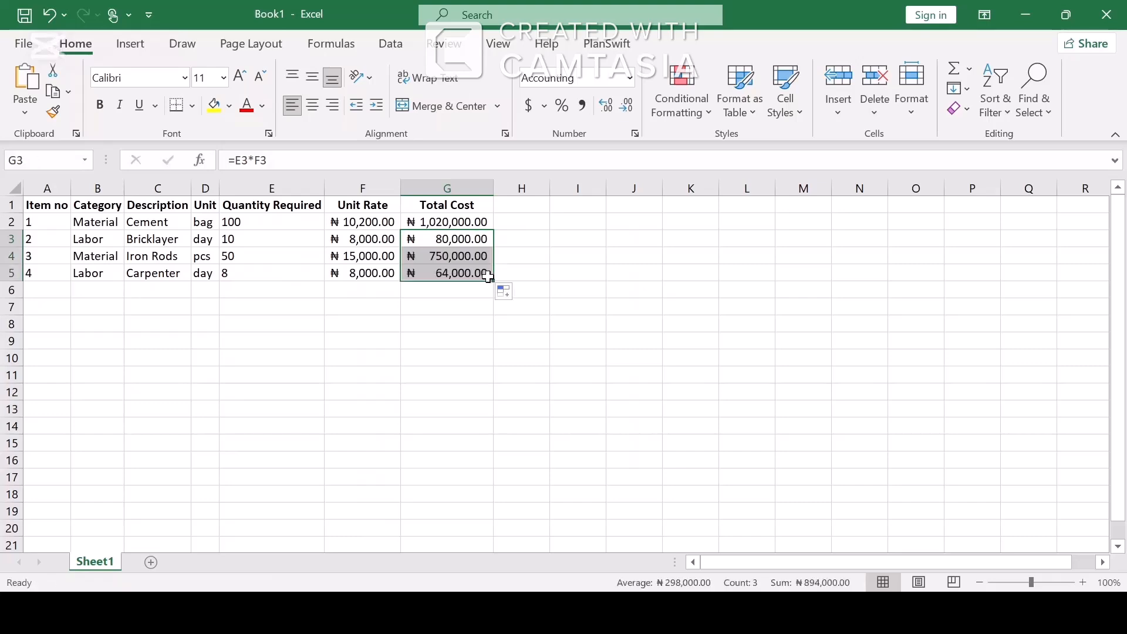
left_click(416, 292)
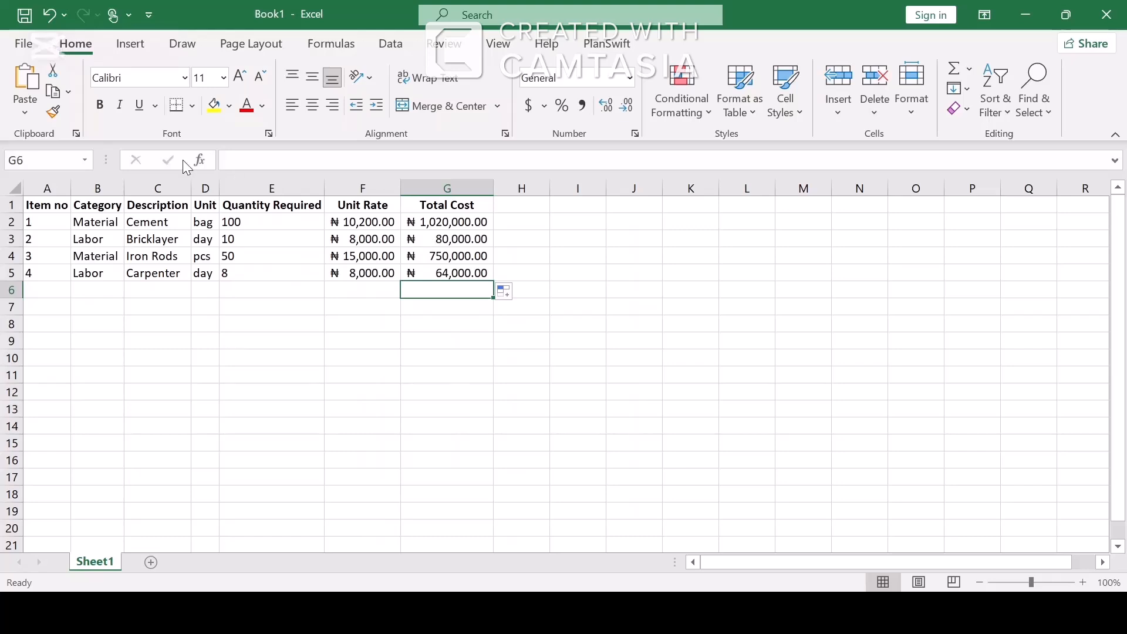
Turn on filtering for A1:G5 and filter Category to show only Material rows.
left_click_drag(35, 204, 442, 273)
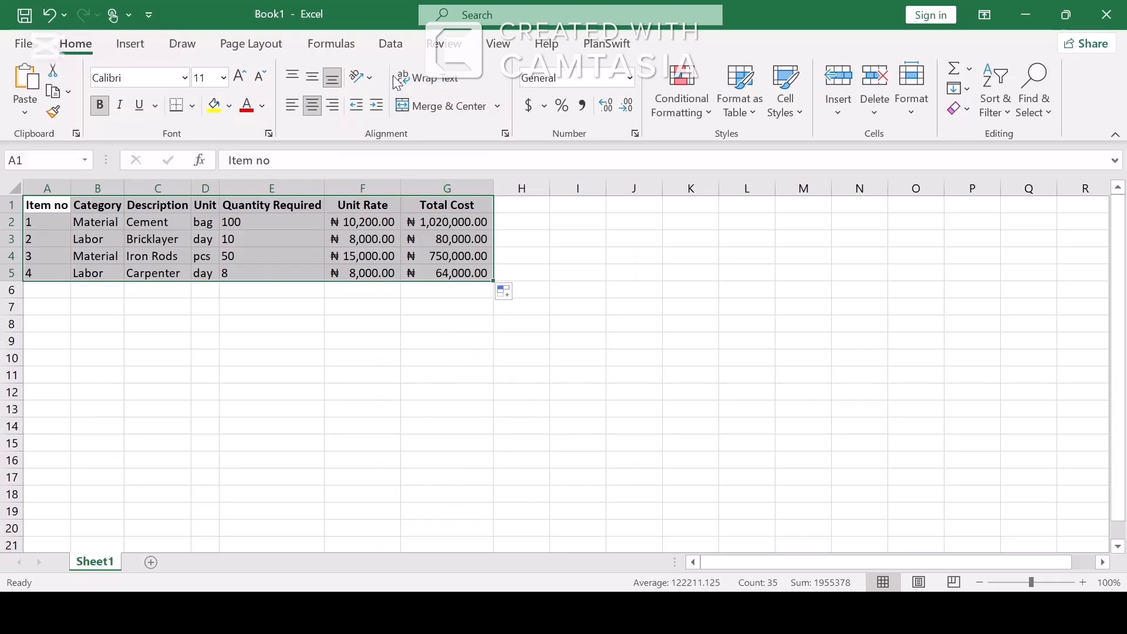
left_click(391, 42)
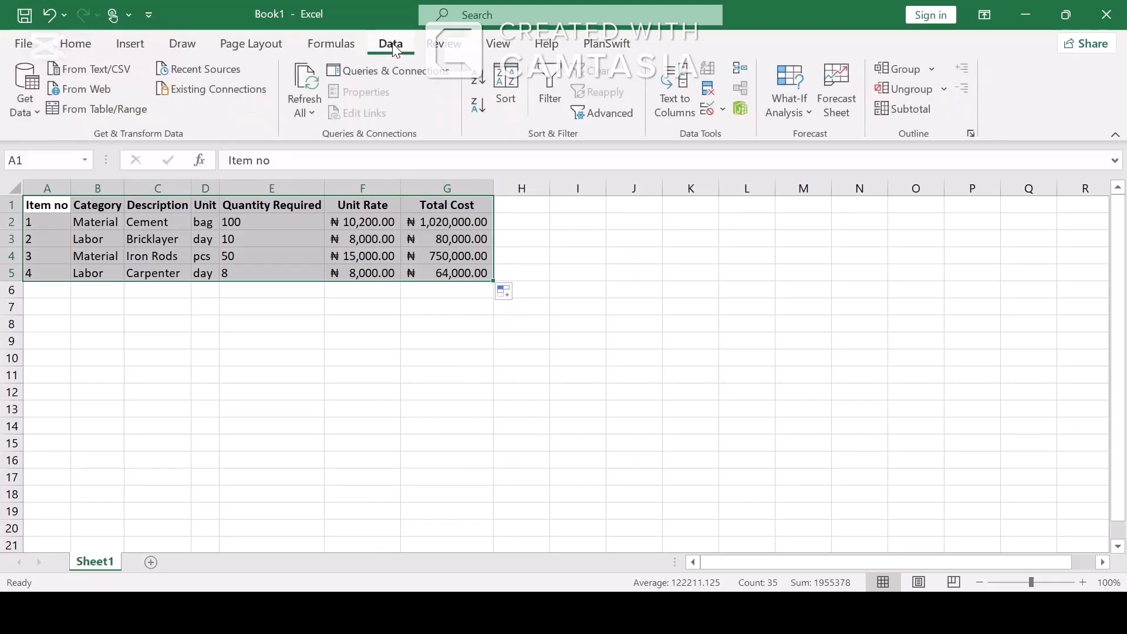
left_click(551, 76)
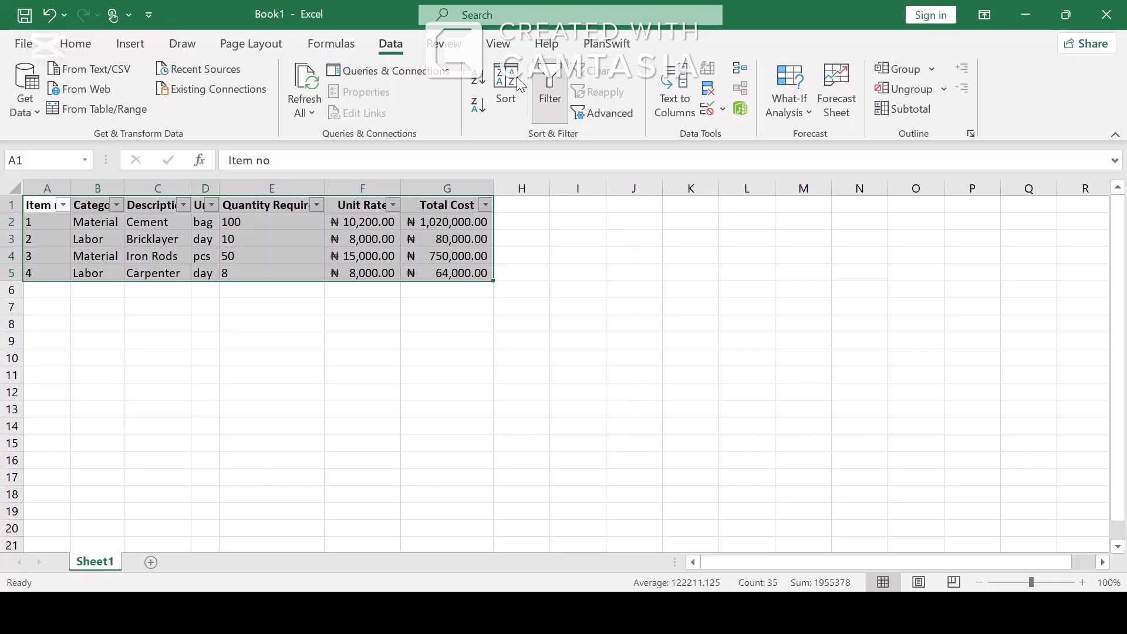
left_click(113, 203)
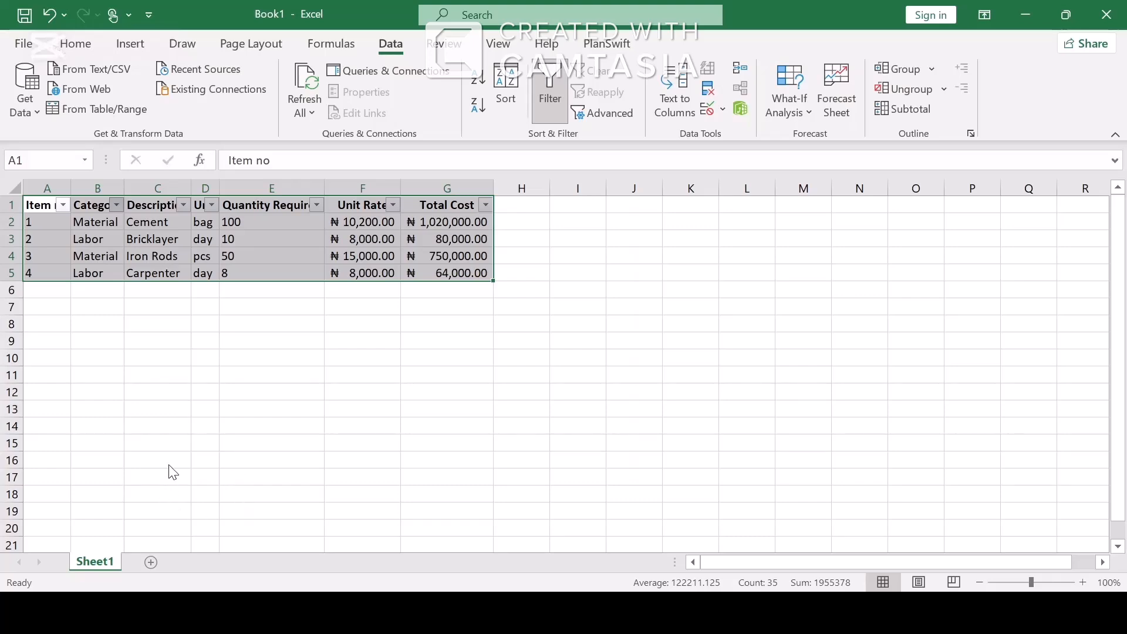
left_click(248, 571)
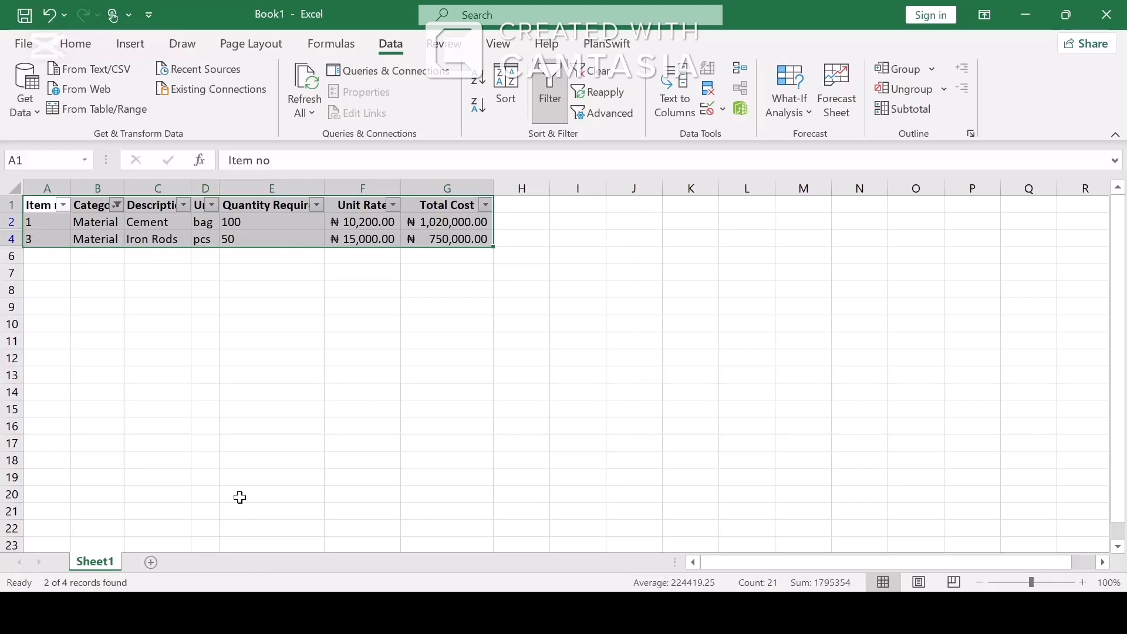
left_click(215, 412)
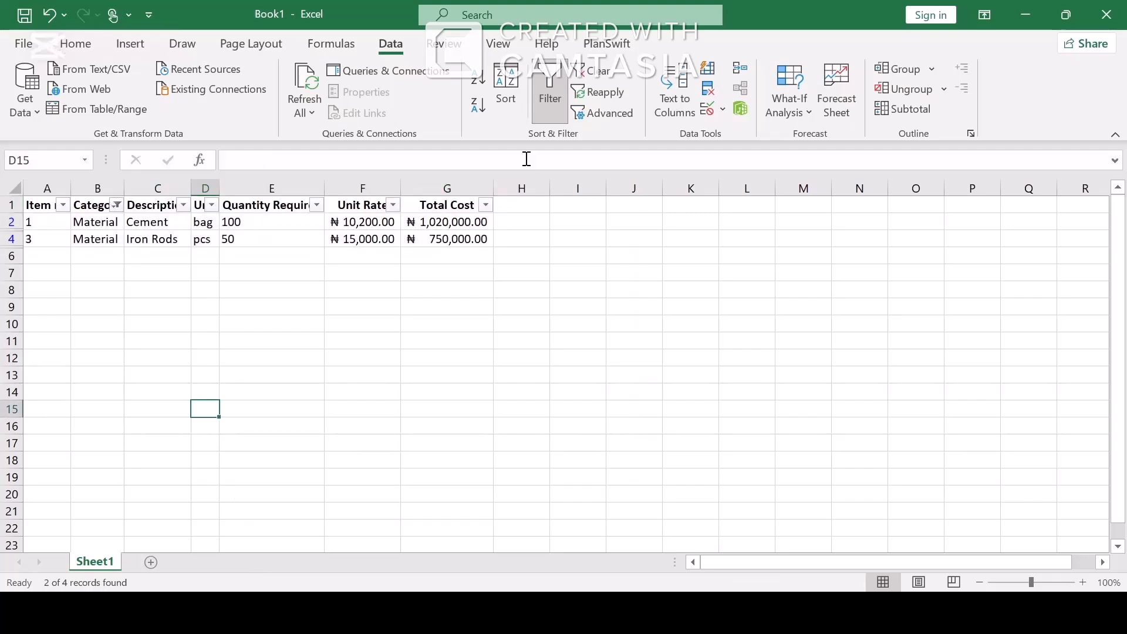
Re-enable filtering, show only Labor rows, then clear the Category filter.
left_click(551, 114)
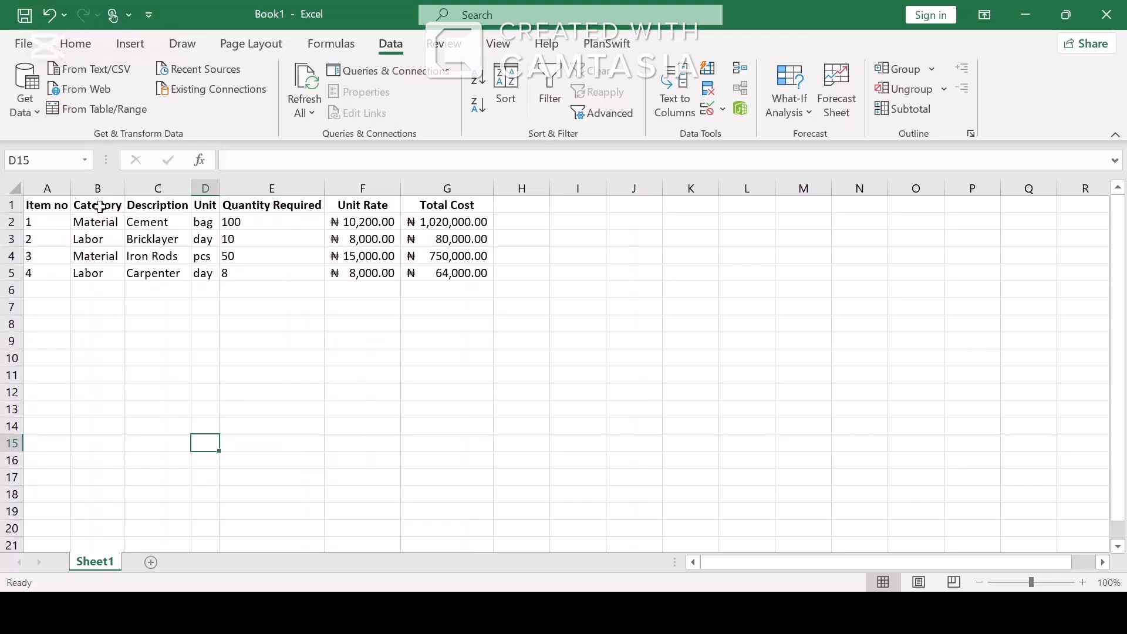
left_click_drag(60, 205, 425, 273)
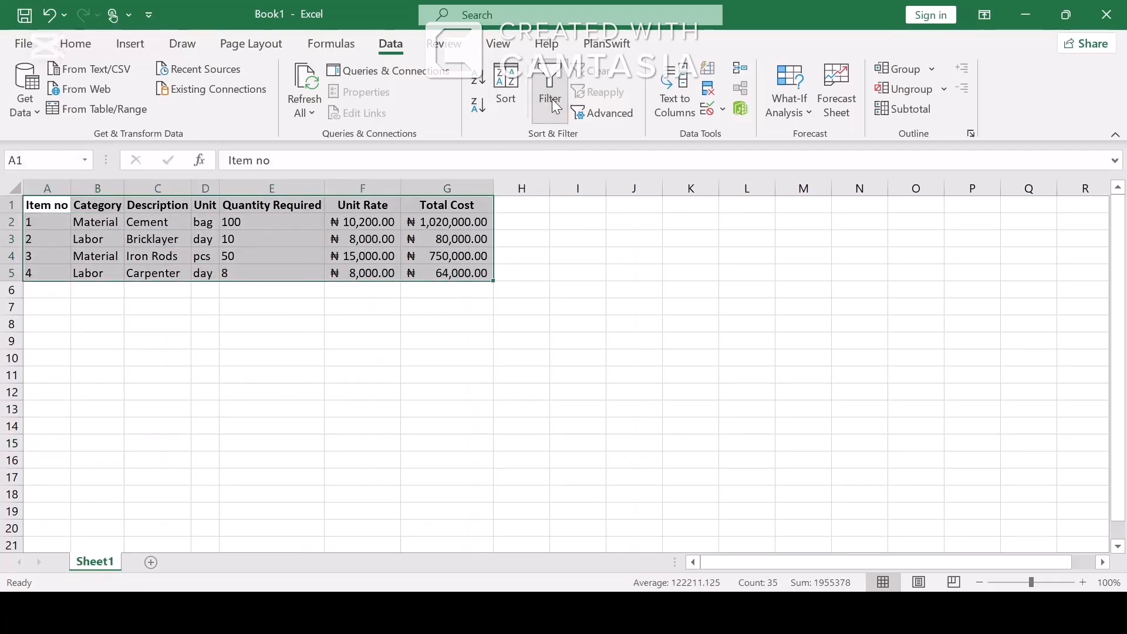
left_click(552, 99)
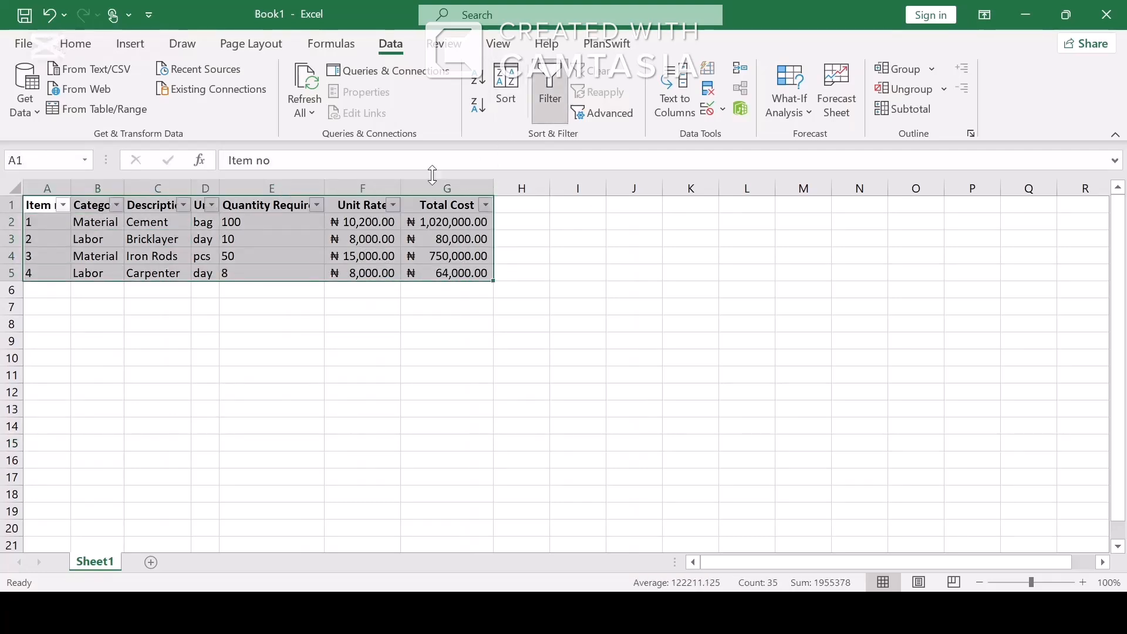
left_click(116, 207)
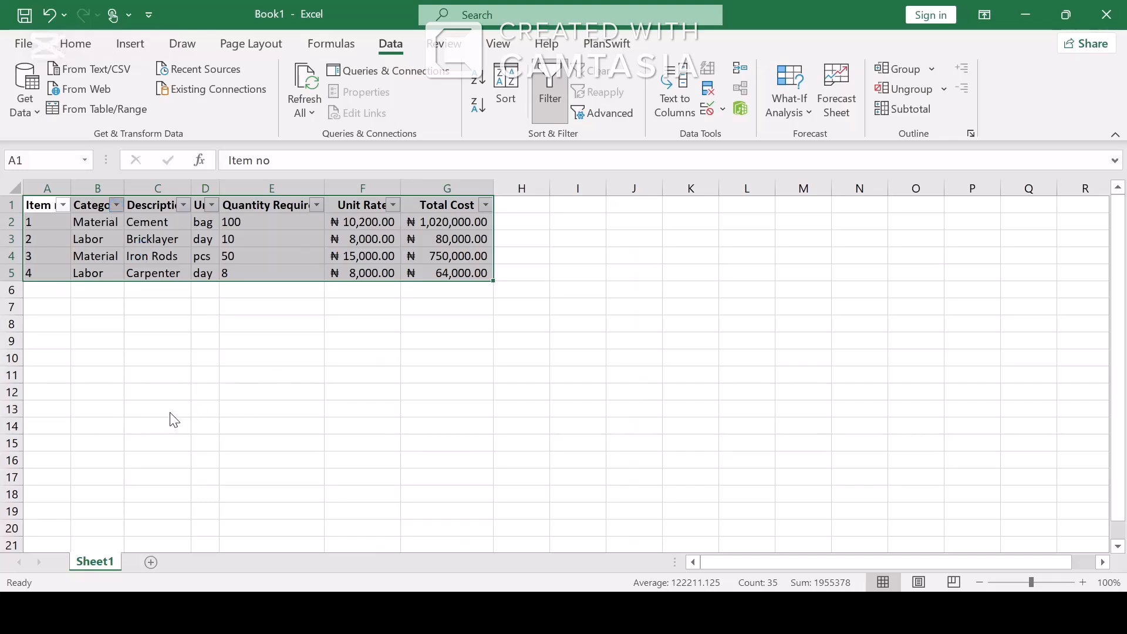
left_click(234, 565)
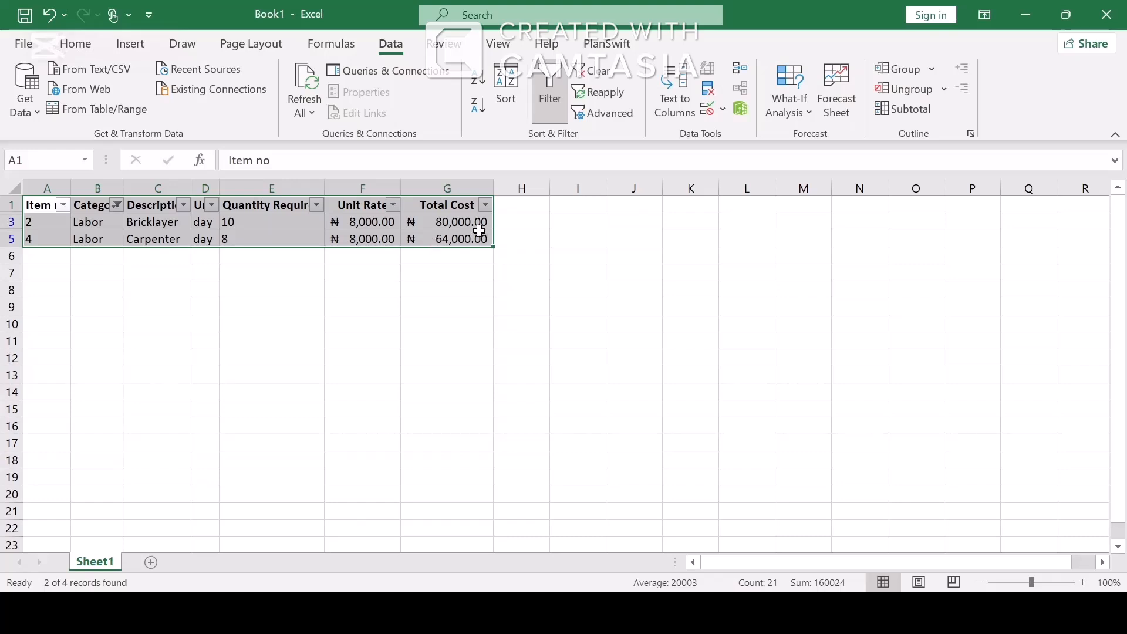
left_click(477, 203)
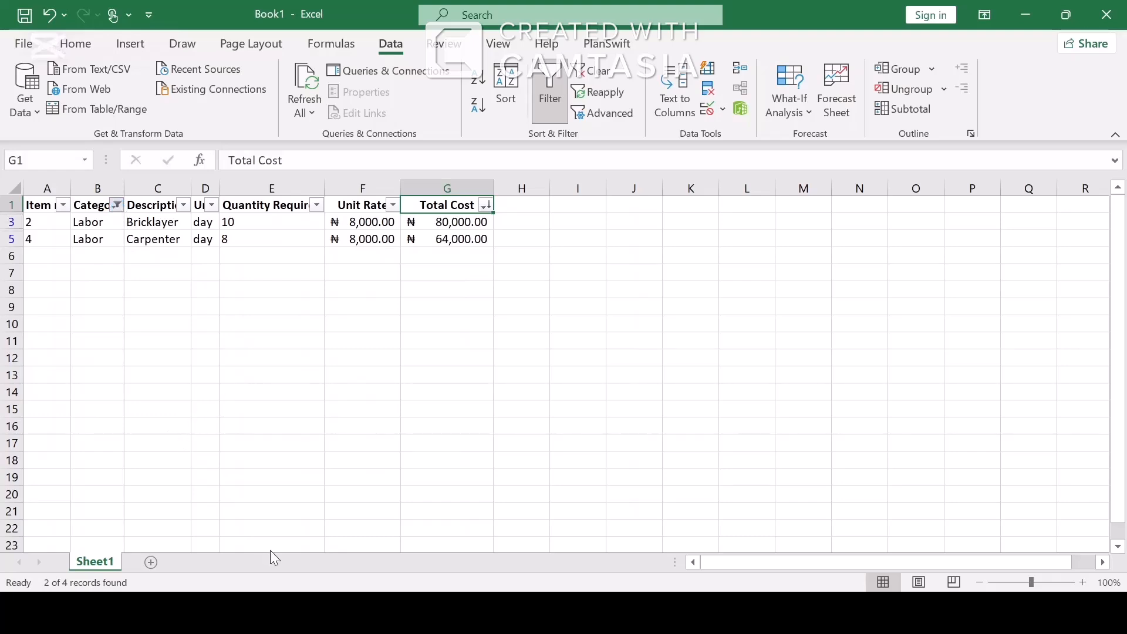
left_click(249, 569)
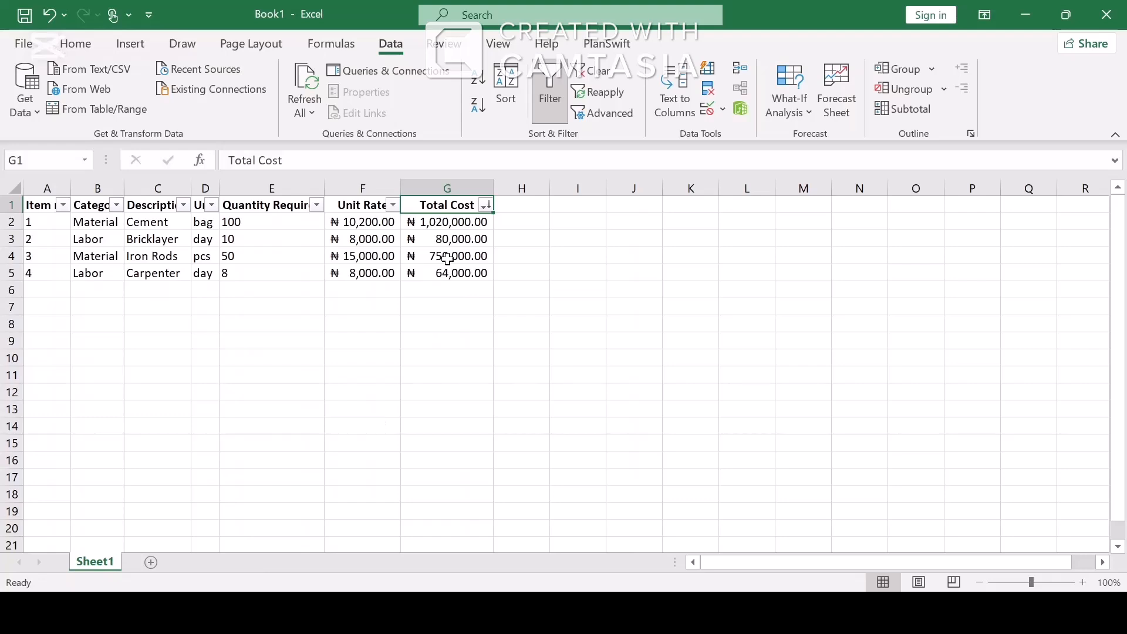
Sort rows by Total Cost largest to smallest and turn header filtering off.
left_click(482, 205)
left_click(355, 232)
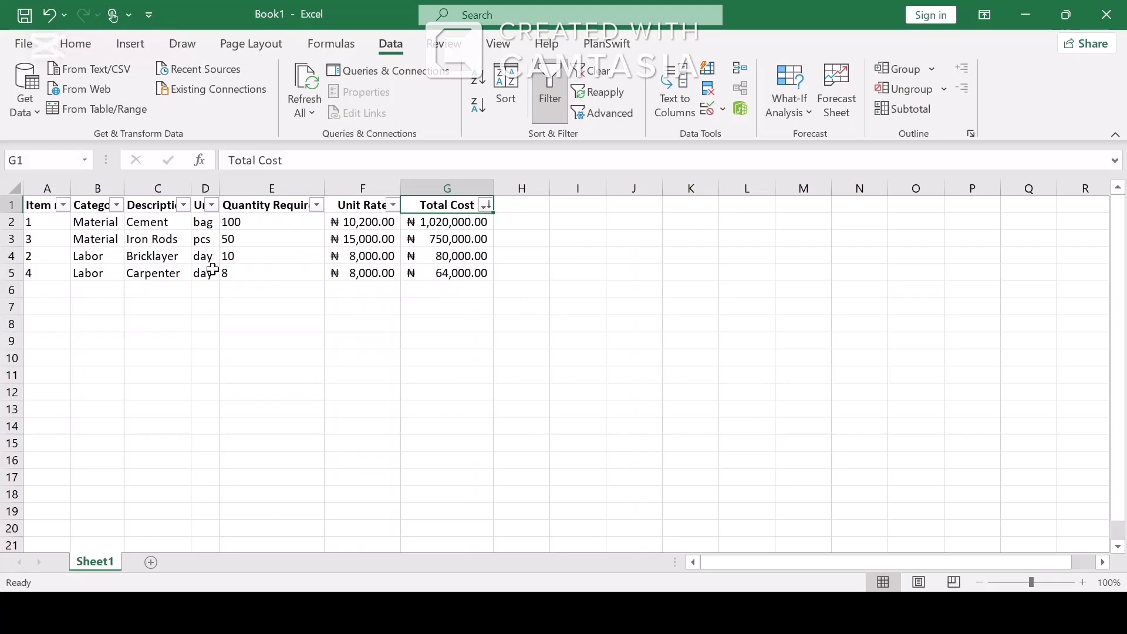
left_click(185, 205)
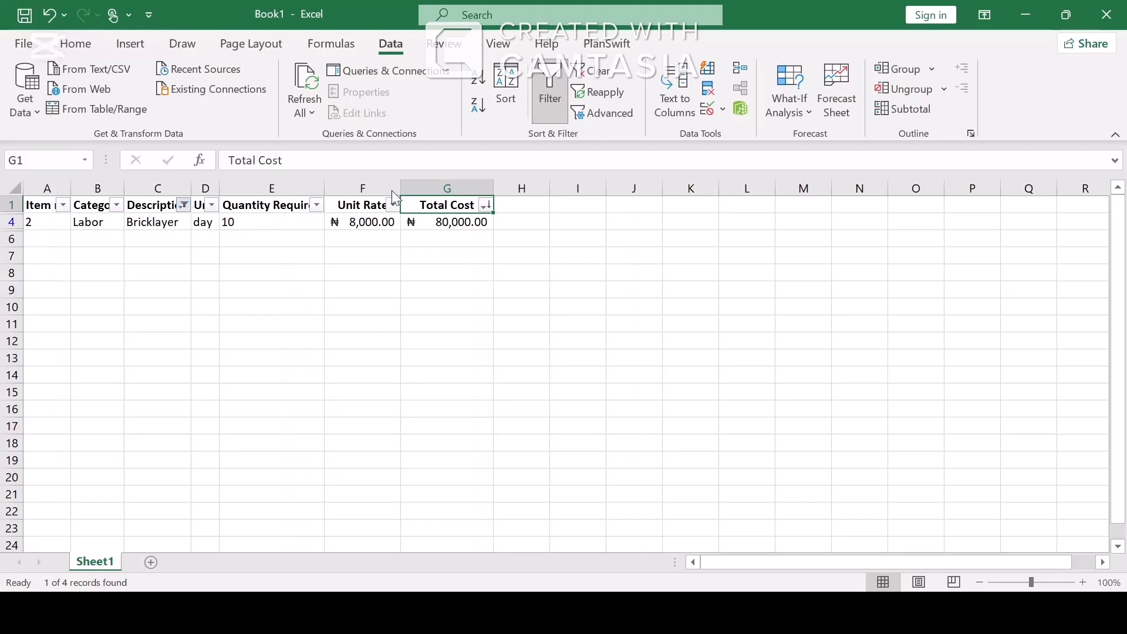
left_click(545, 118)
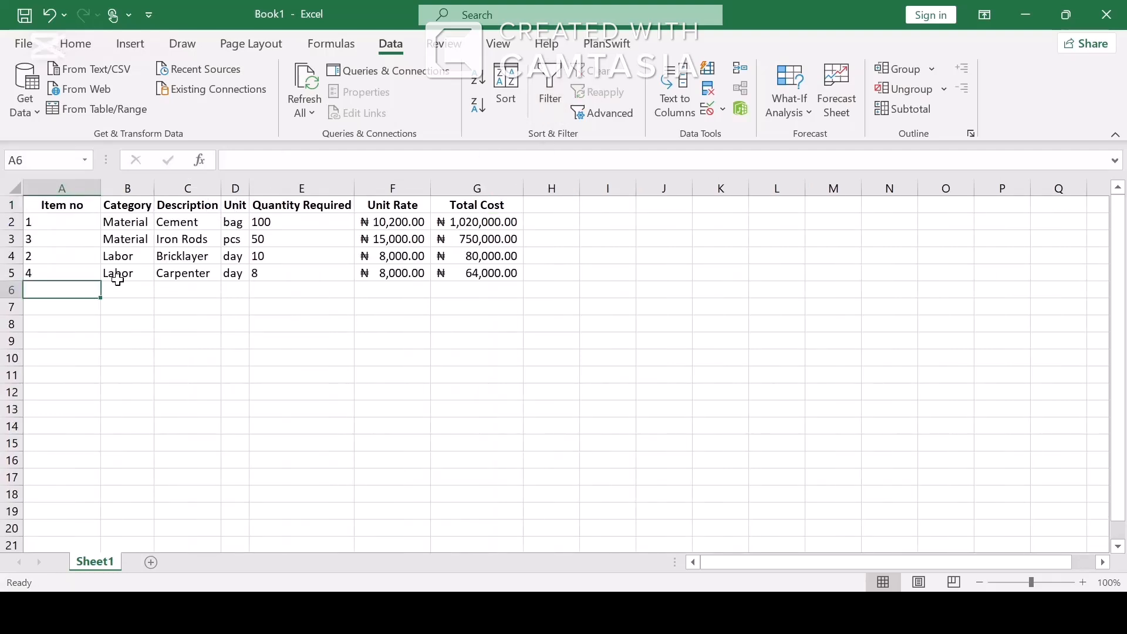
Label A6 'Total Cost' and enter =SUM(G2:G5) in G6, giving ₦1,914,000.00.
type("Total")
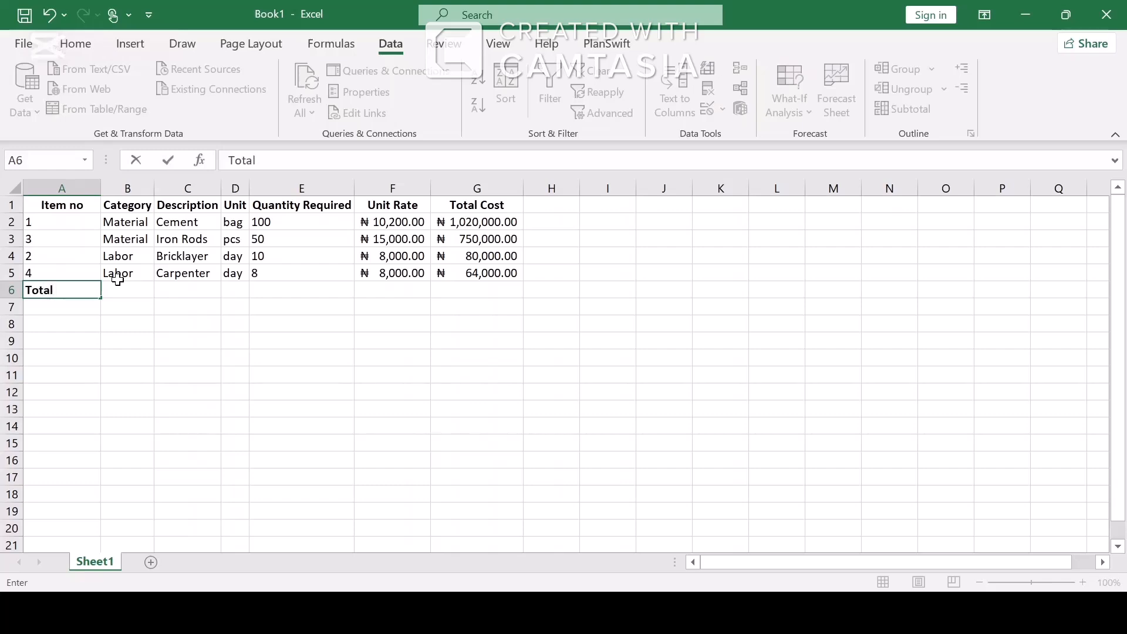
type(" Cost")
left_click(440, 294)
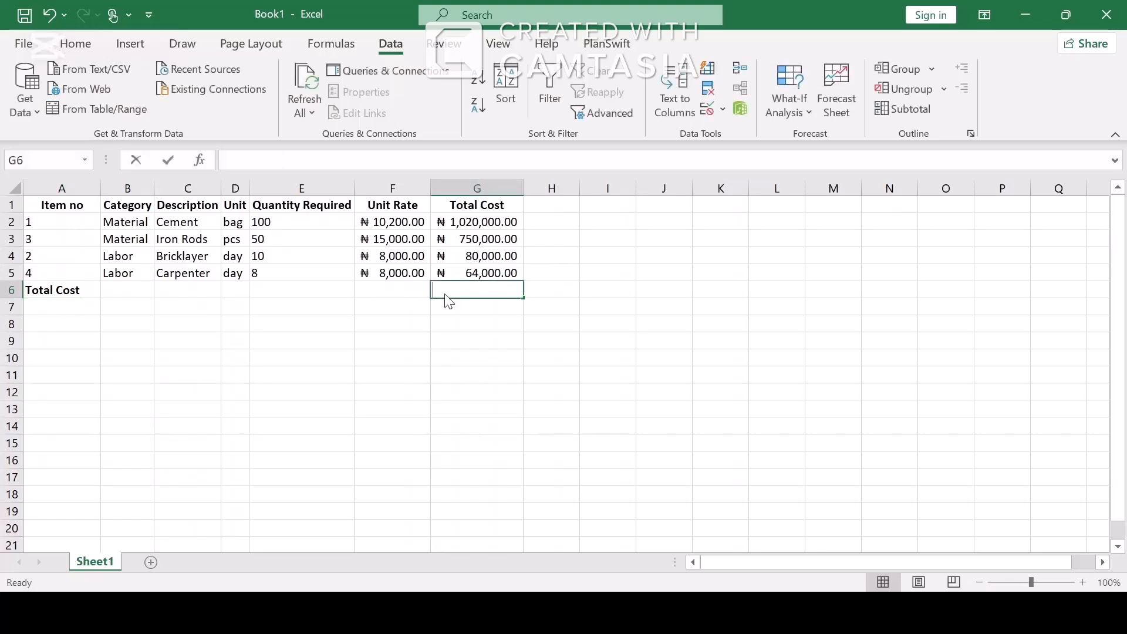
type("=sum")
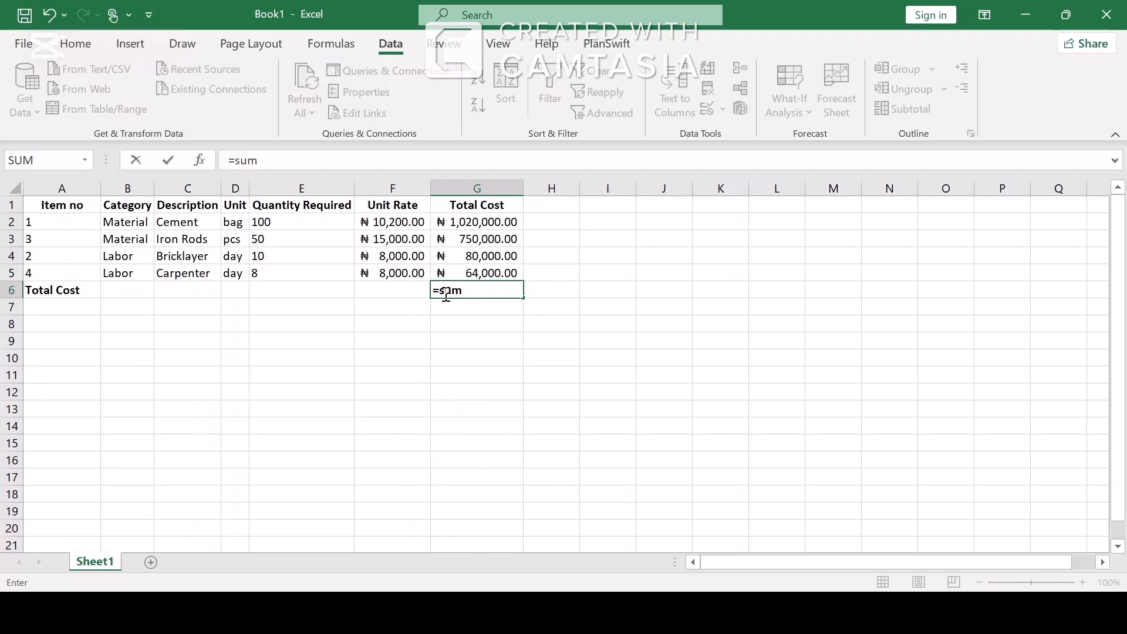
type("(")
left_click(498, 226)
left_click_drag(499, 226, 490, 274)
key("Return")
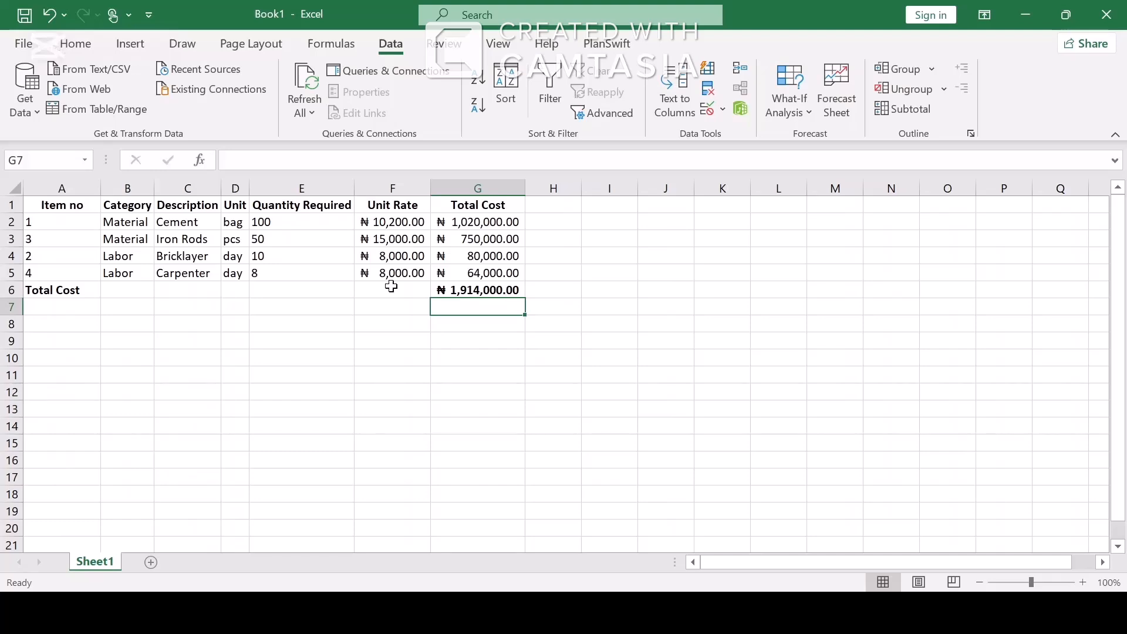
left_click_drag(76, 204, 474, 289)
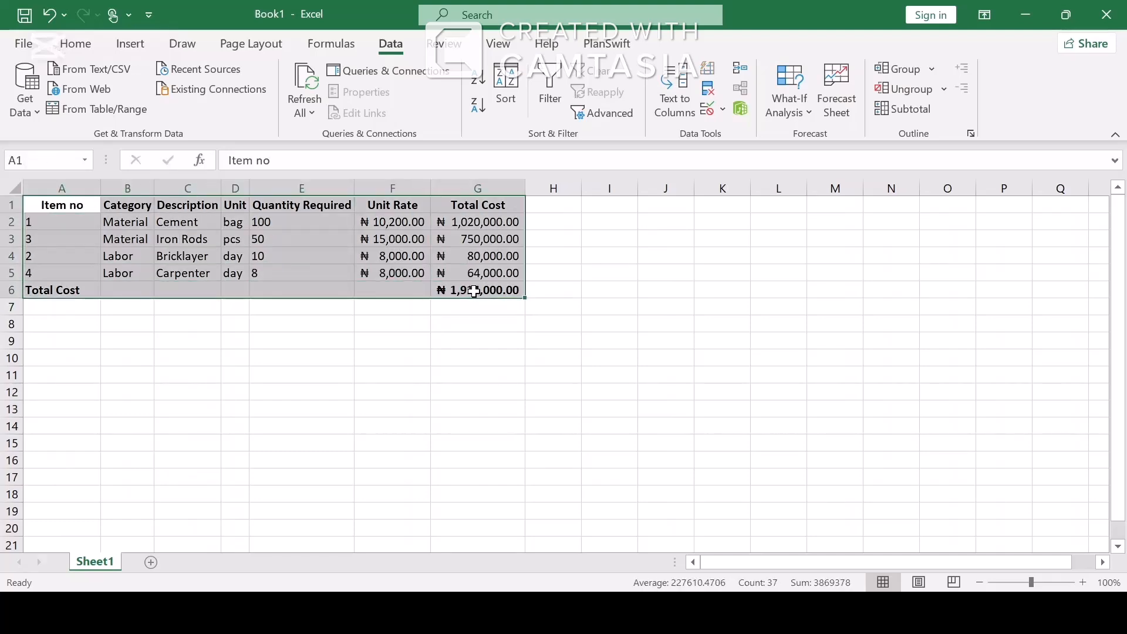
Turn filtering back on and show only the Material rows.
left_click(549, 87)
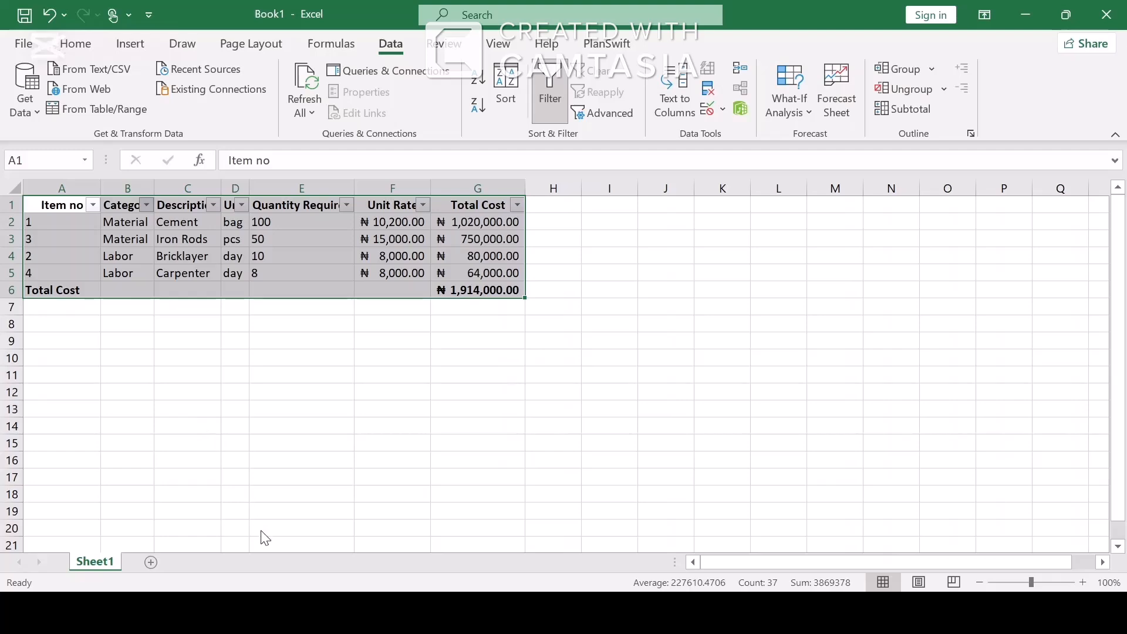
left_click(275, 567)
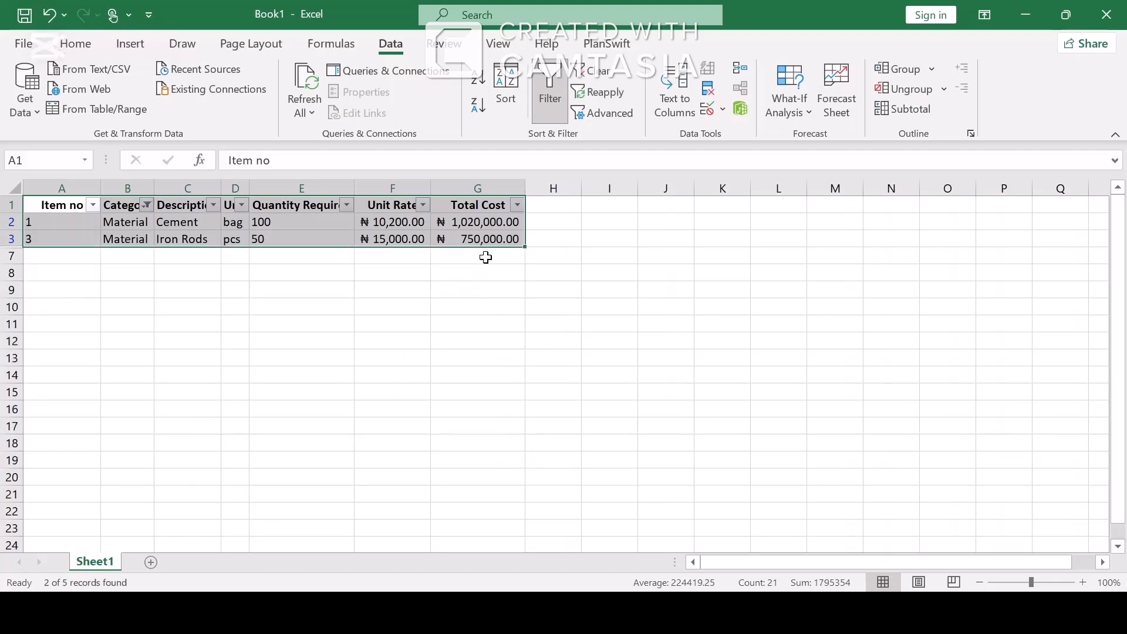
left_click(55, 260)
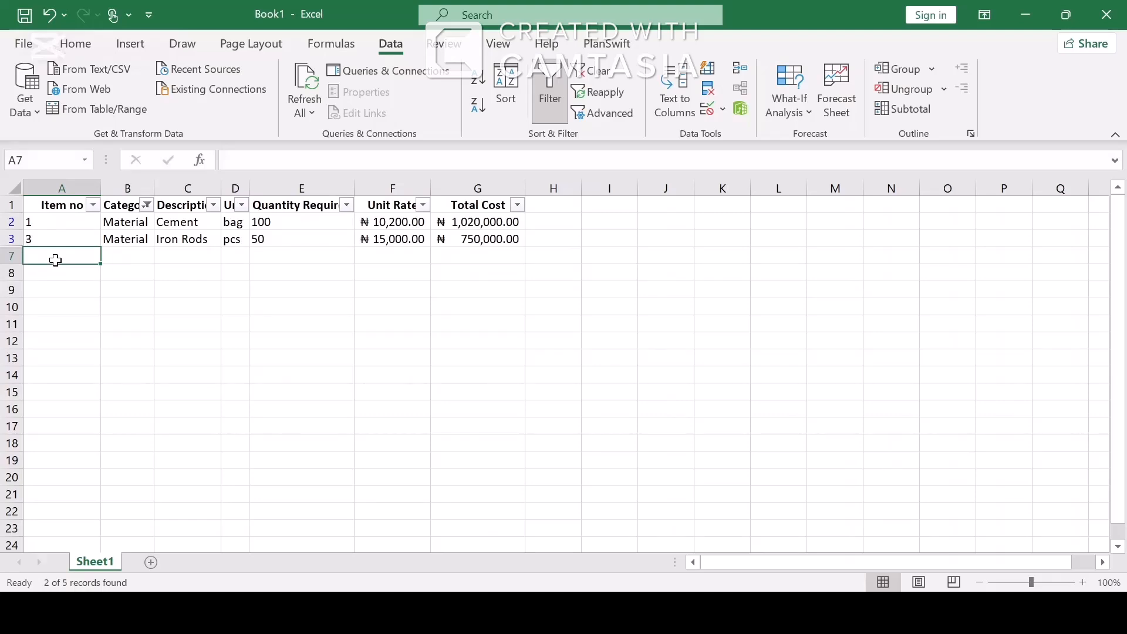
Label A7 'Total Material' and enter =SUBTOTAL(9,G2:G3) in G7, giving ₦1,770,000.00.
type("Total ")
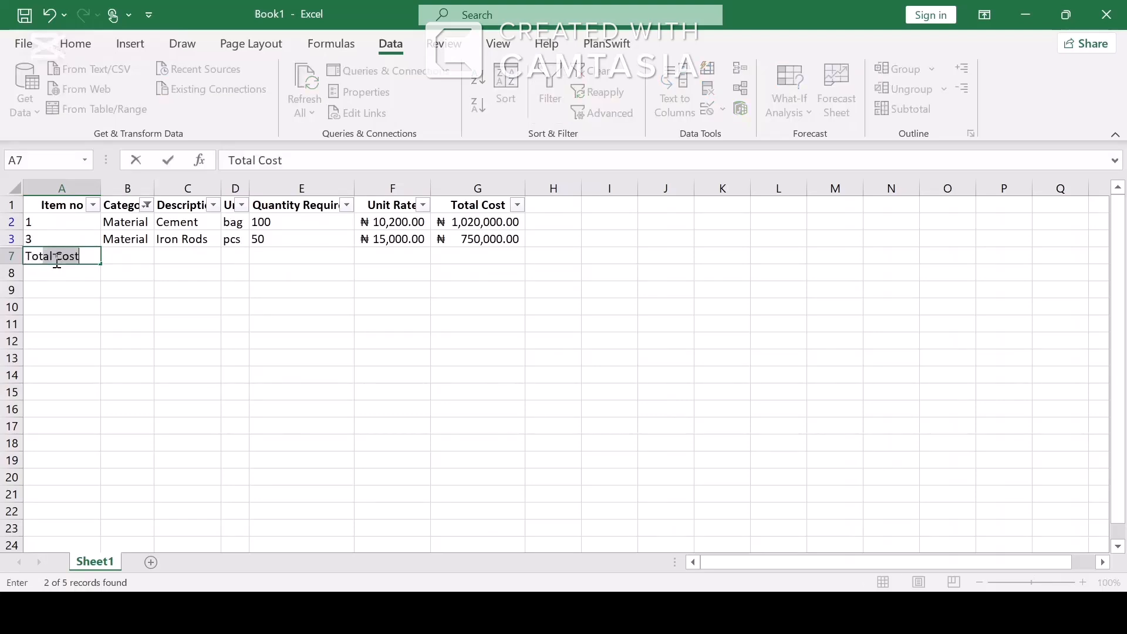
type("Material")
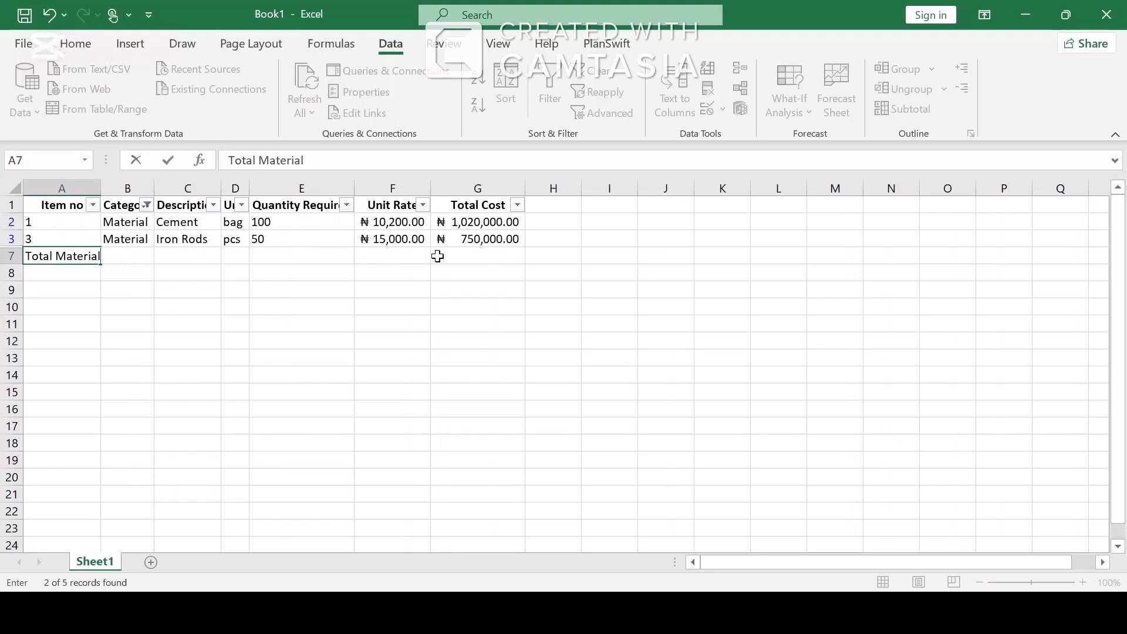
left_click(465, 257)
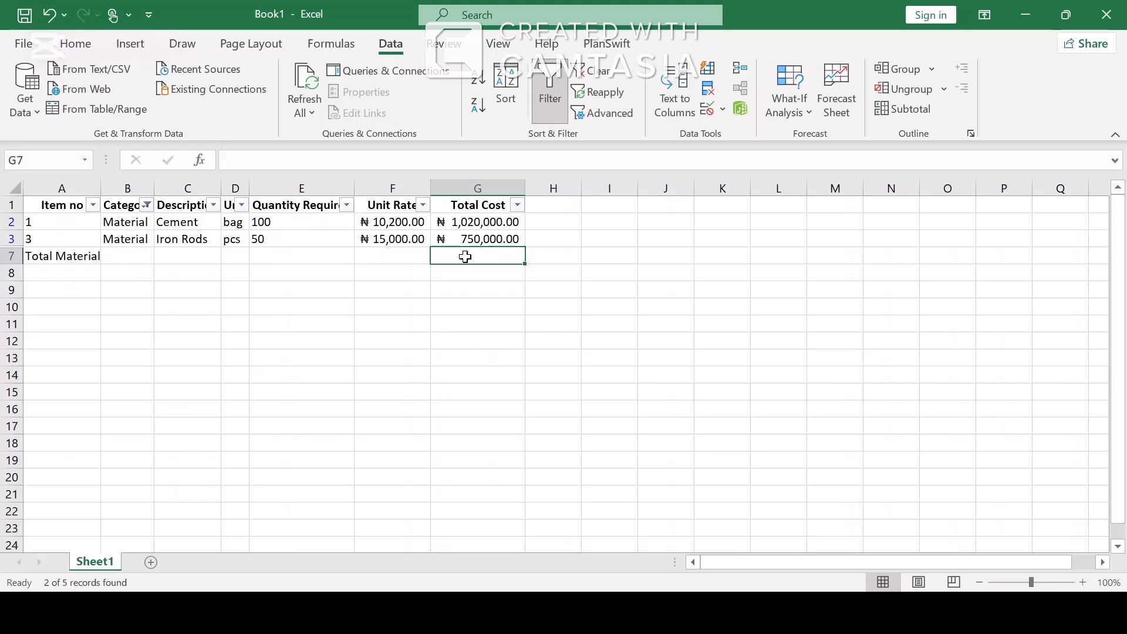
type("=s")
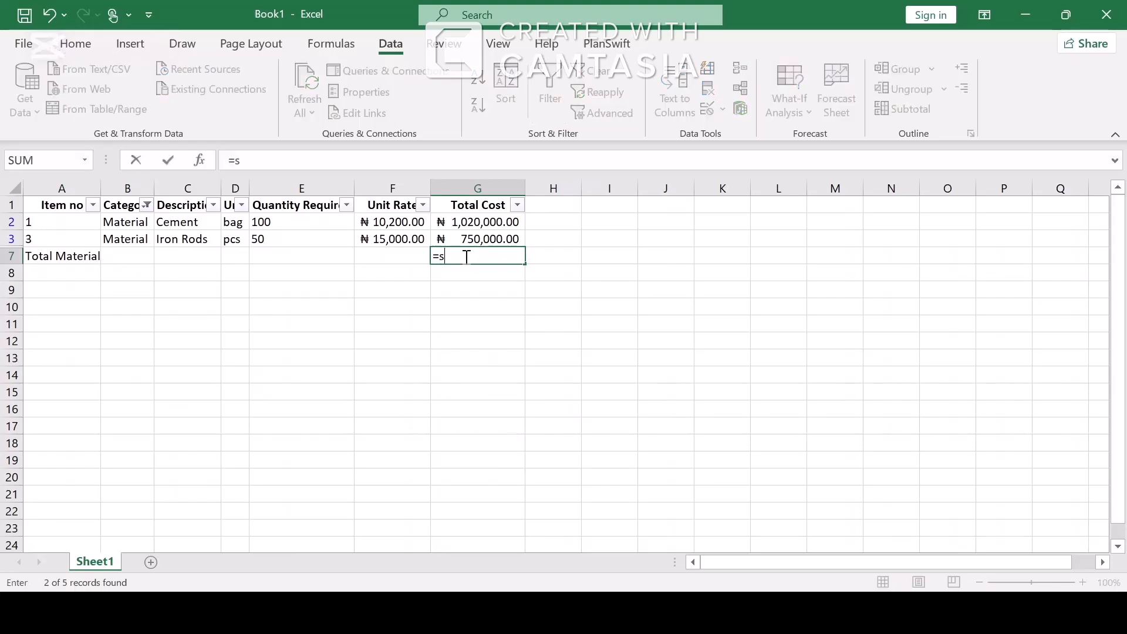
type("ubtotal(")
type("9")
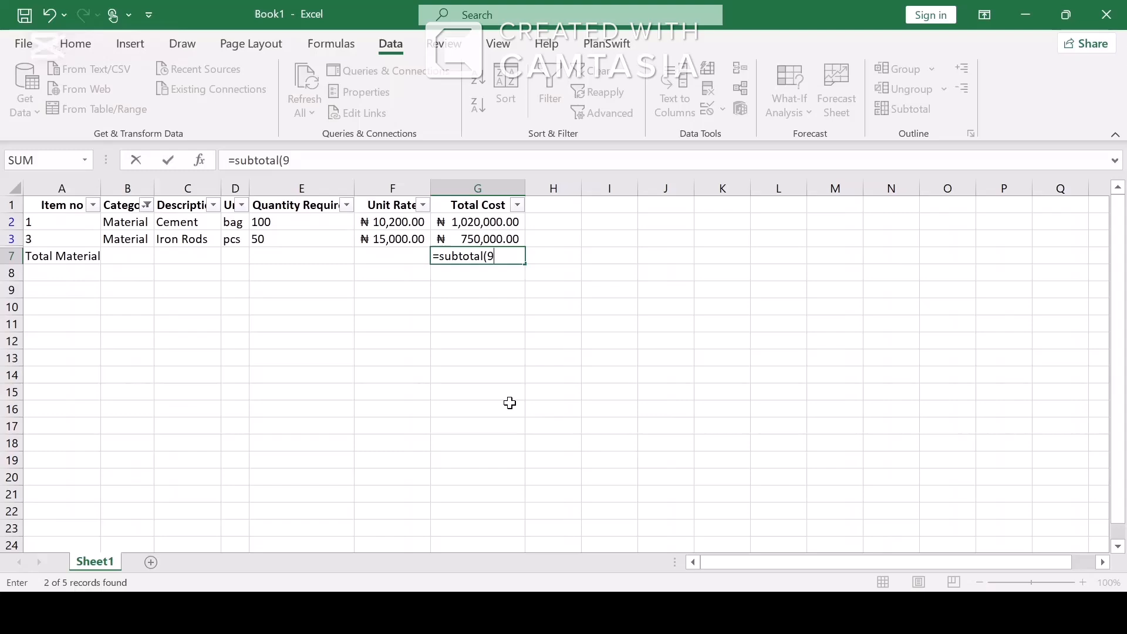
type(",")
left_click_drag(470, 219, 480, 239)
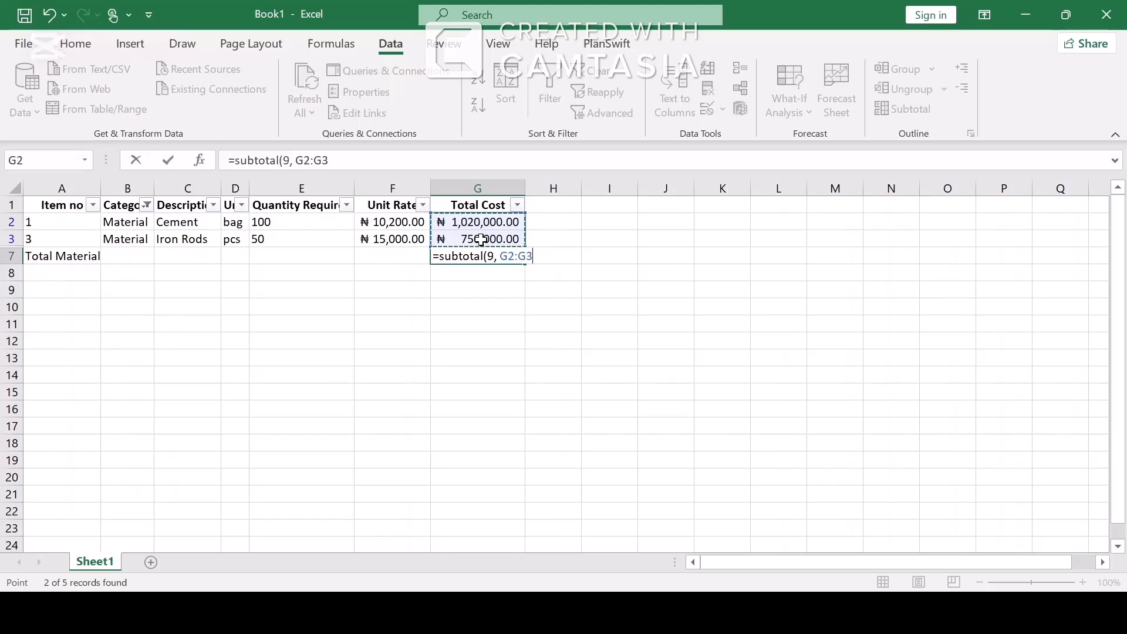
key("Return")
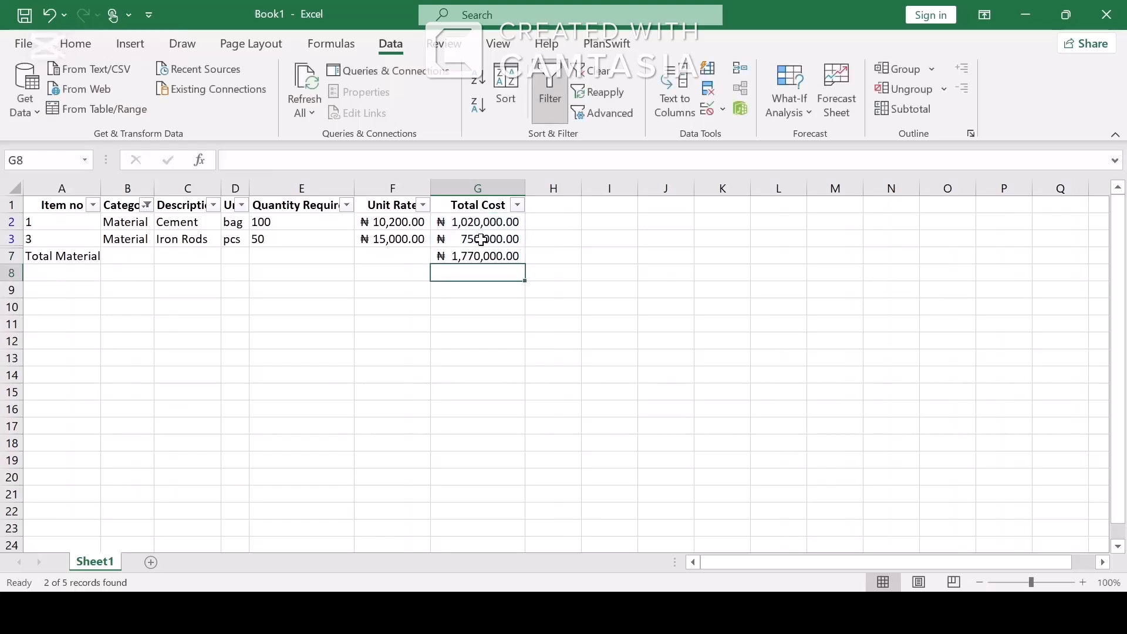
left_click(83, 256)
Make the Total Material label in A7 and its value in G7 bold.
key("ctrl+b")
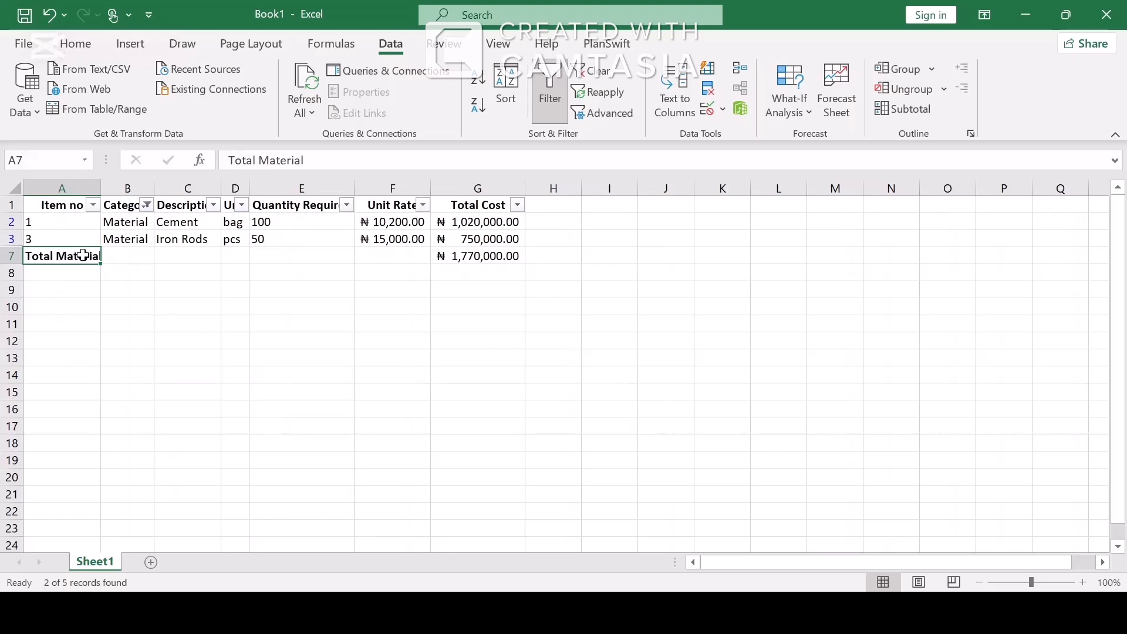
left_click(461, 256)
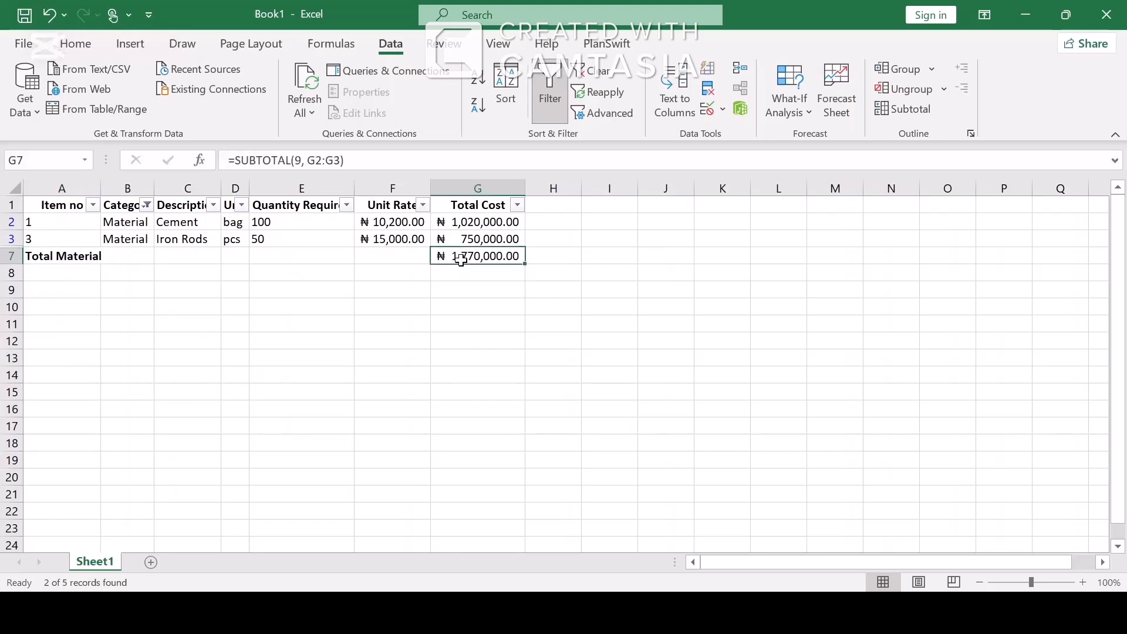
double_click(462, 257)
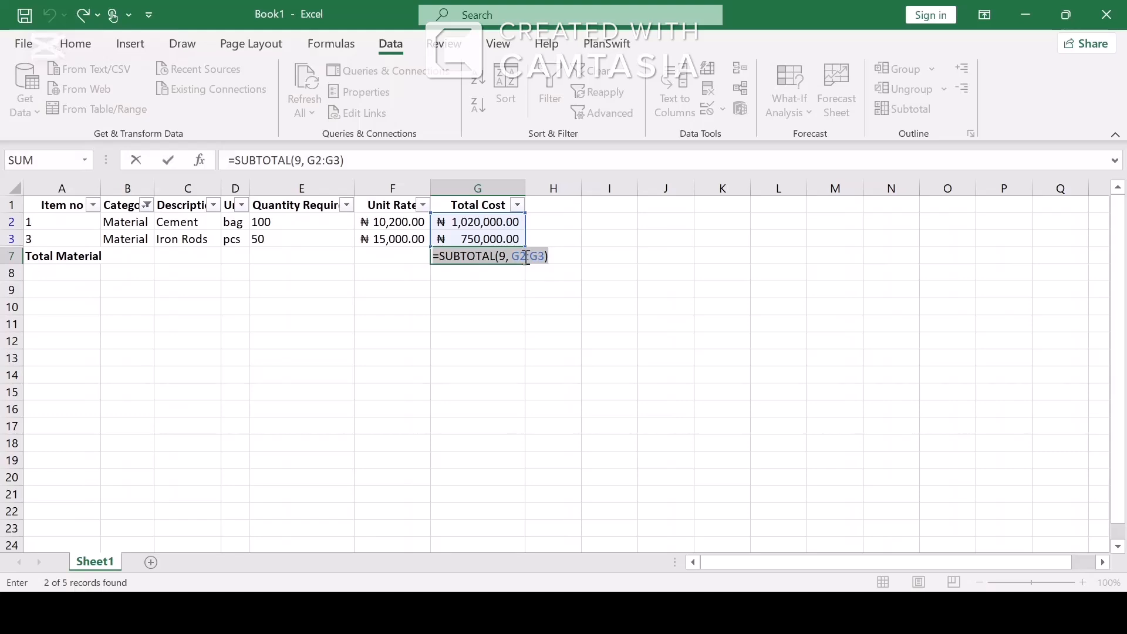
key("Return")
left_click(508, 257)
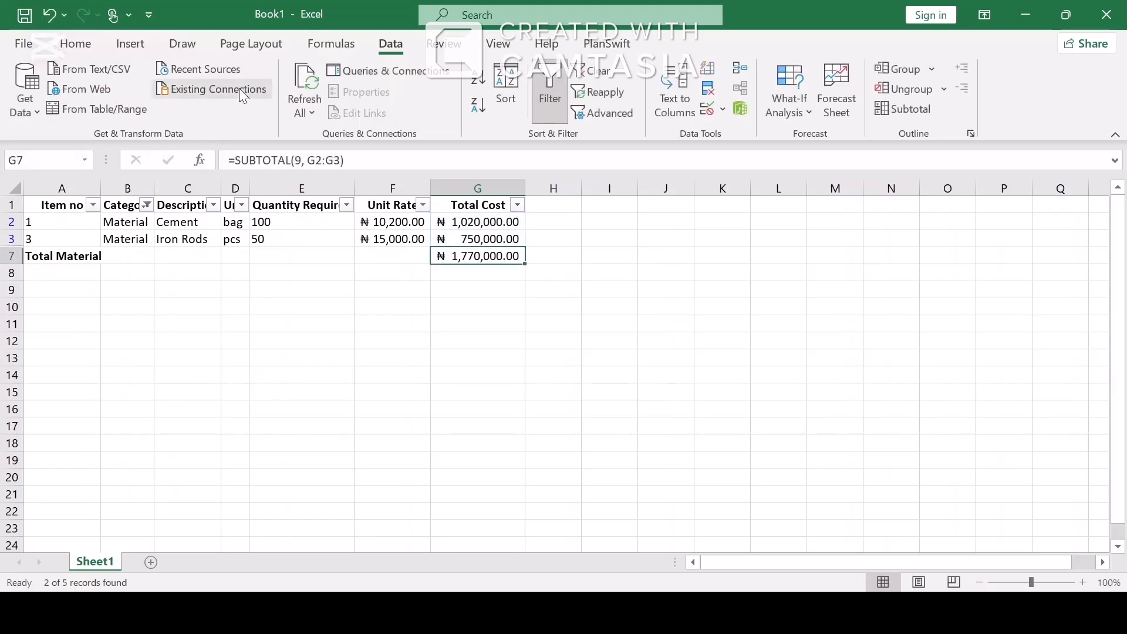
left_click(74, 44)
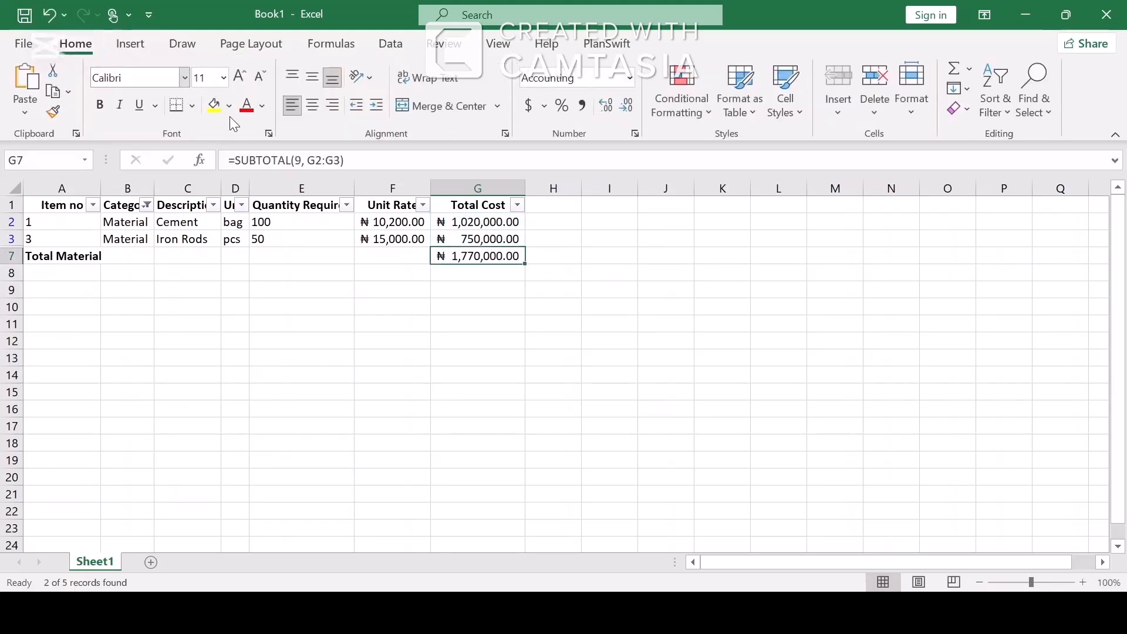
left_click(100, 105)
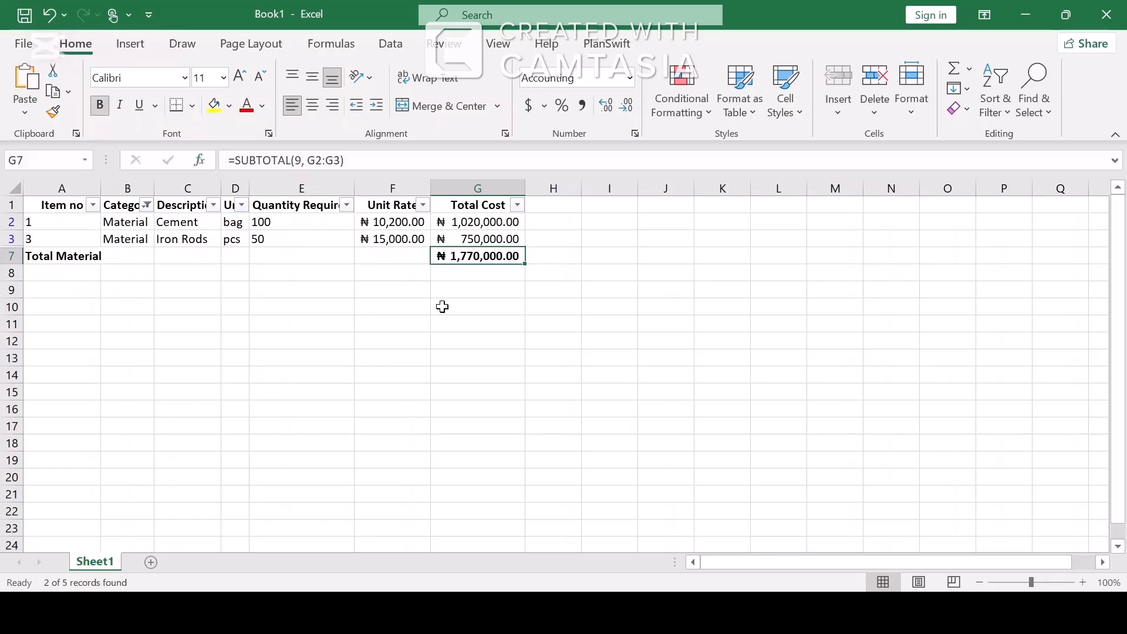
Turn off filtering so all item rows show again.
left_click(472, 293)
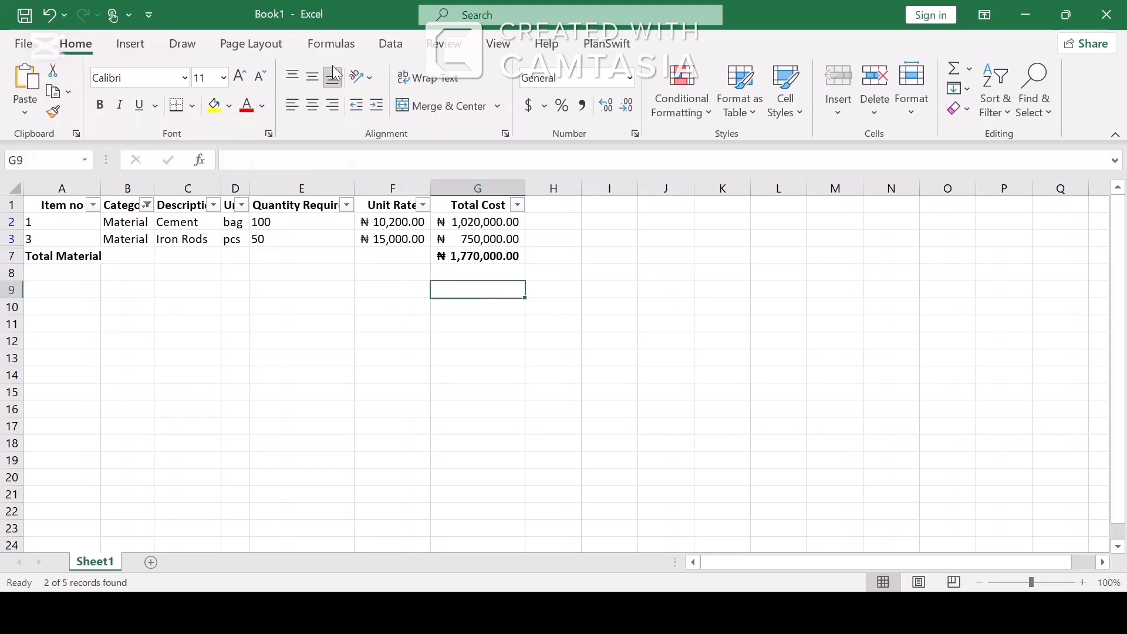
left_click(185, 45)
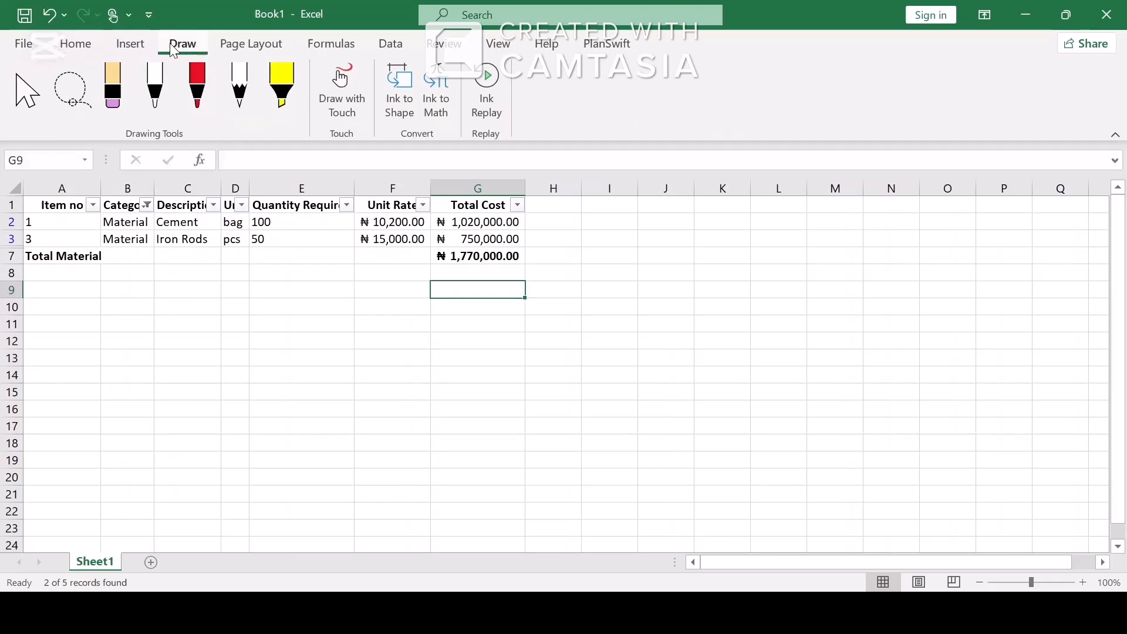
left_click(63, 47)
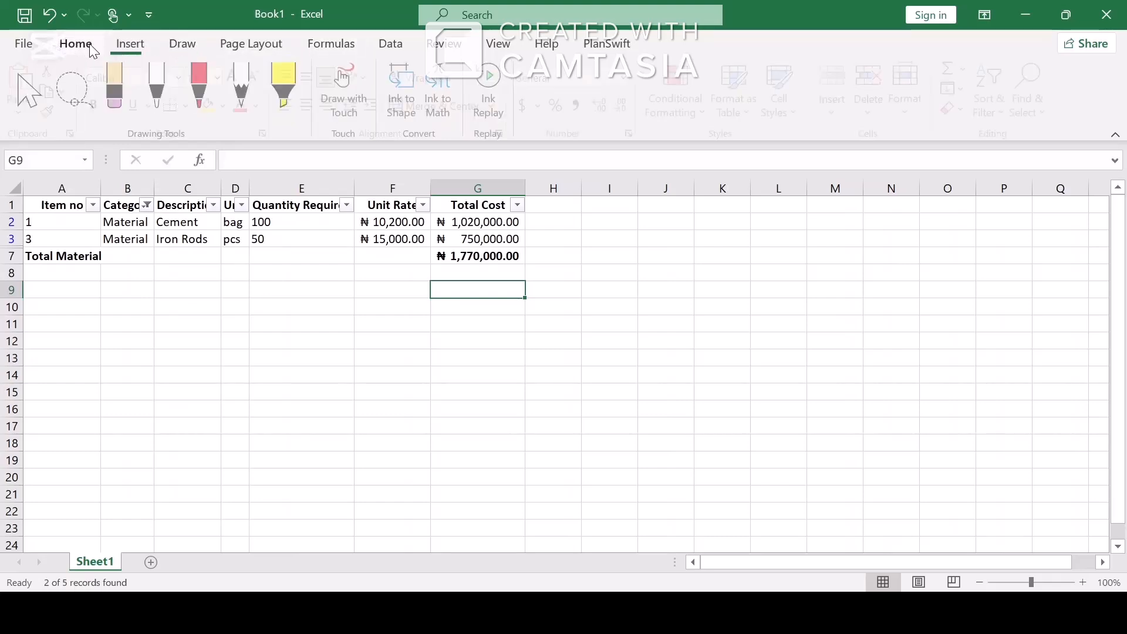
left_click(390, 44)
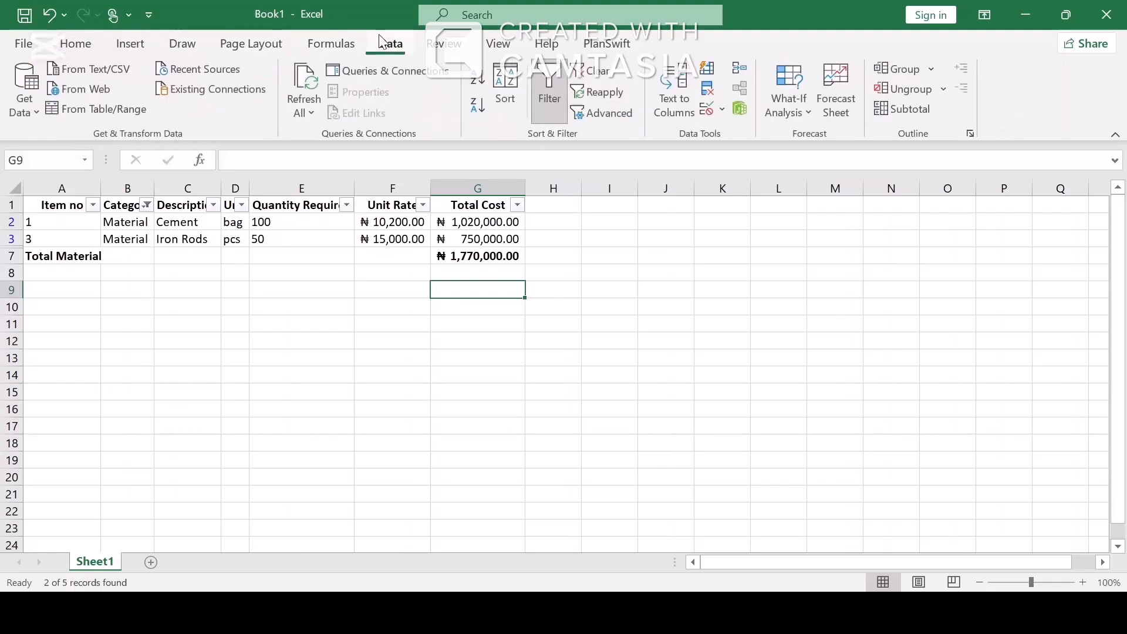
left_click(552, 94)
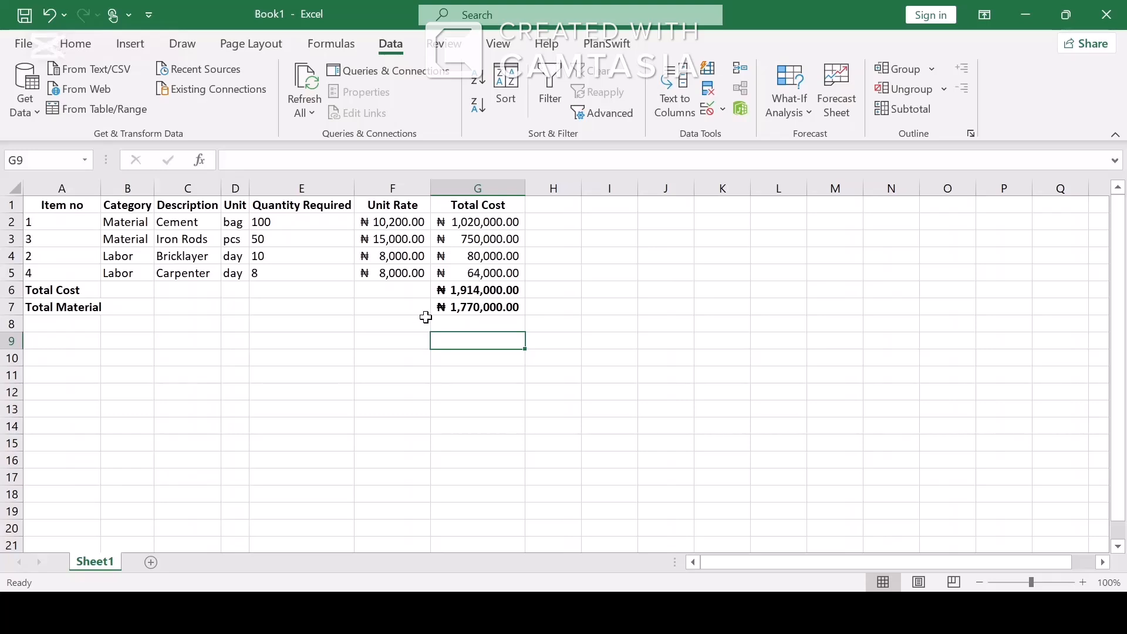
left_click(14, 205)
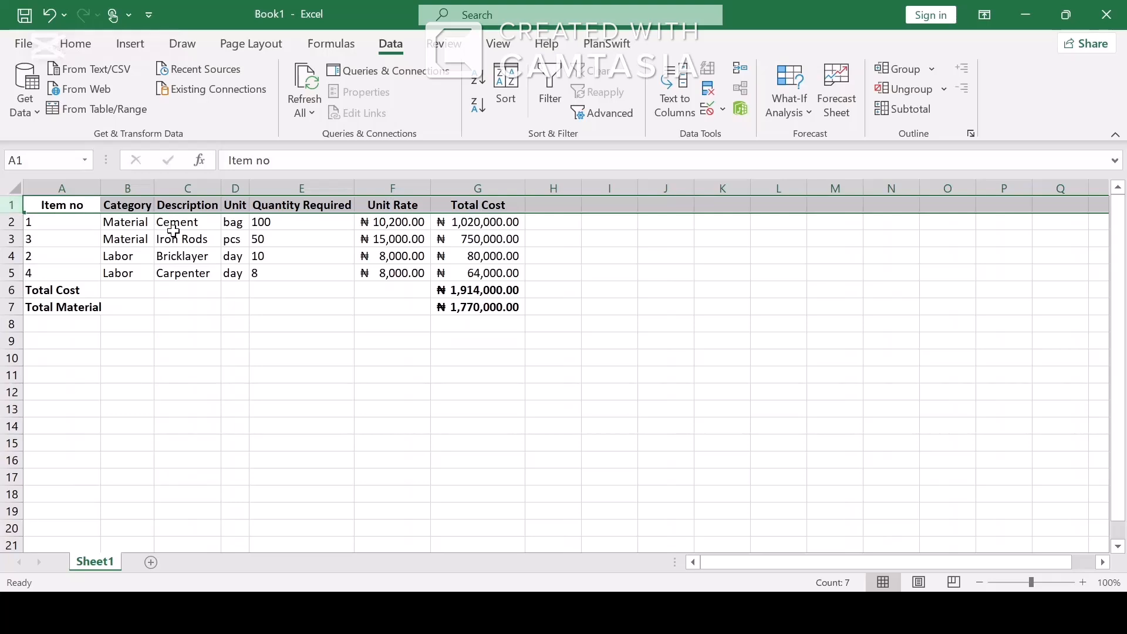
left_click_drag(174, 235, 468, 201)
left_click(96, 259)
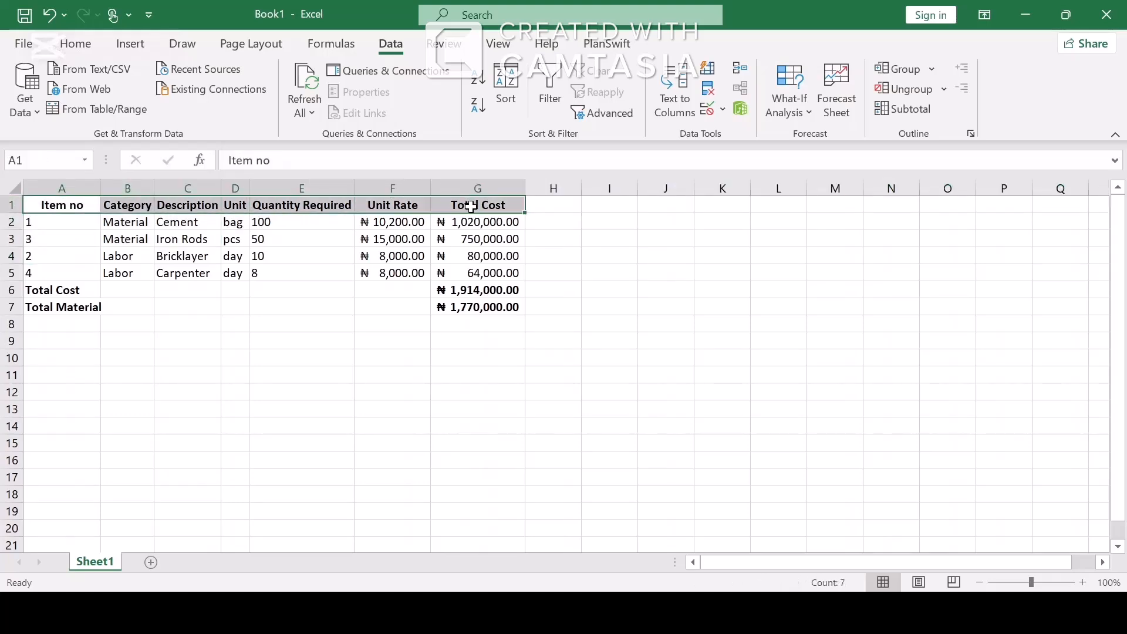
left_click(81, 45)
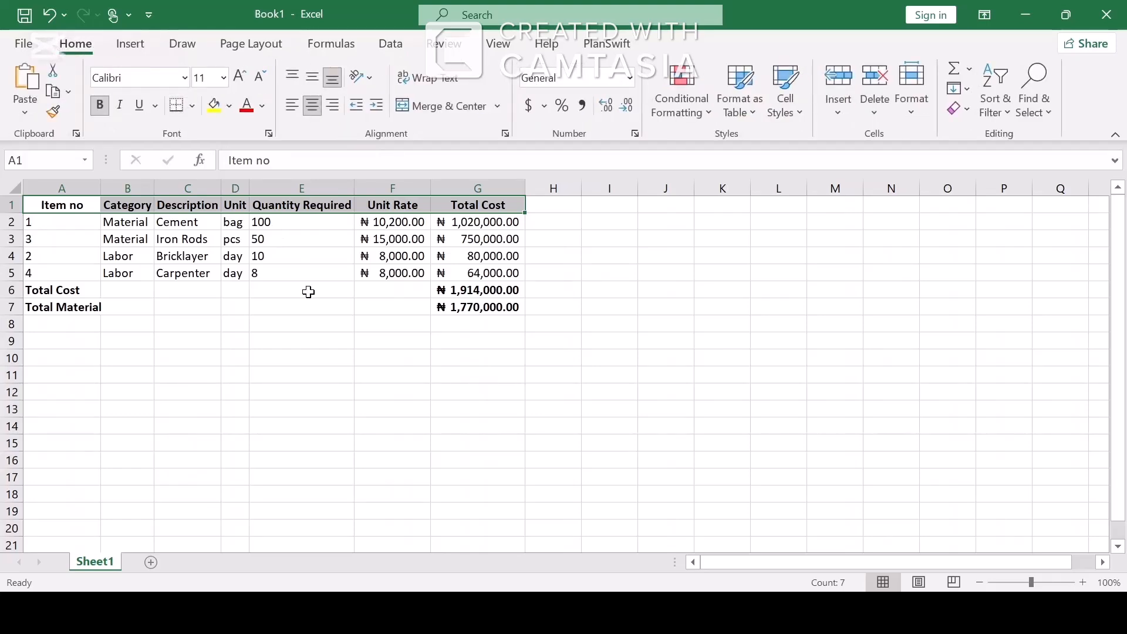
left_click(349, 358)
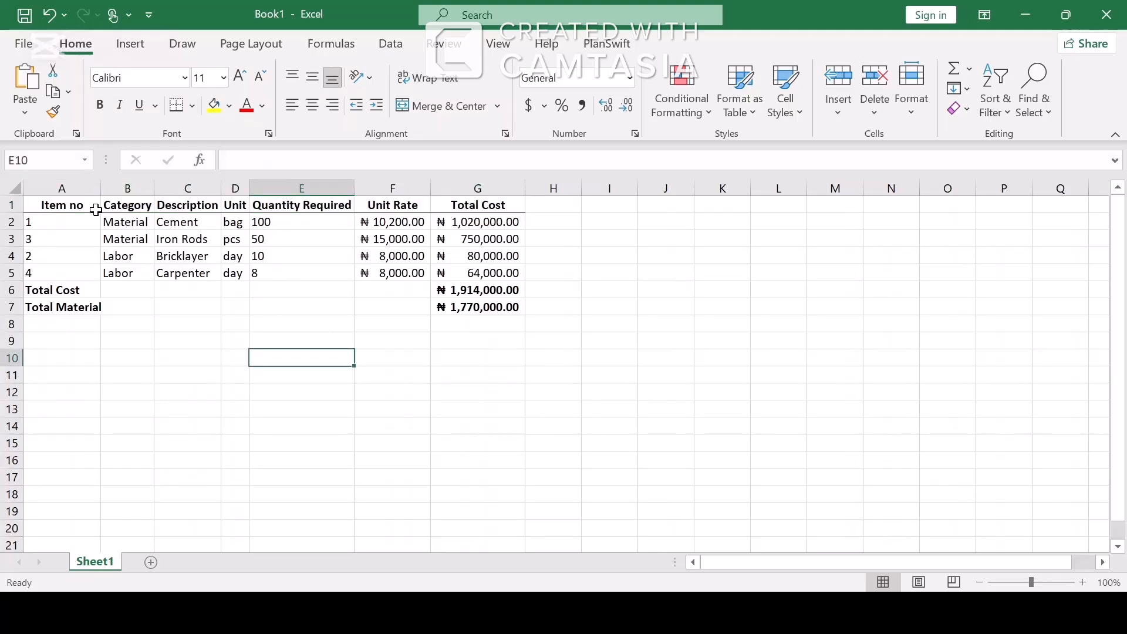
left_click_drag(89, 203, 65, 307)
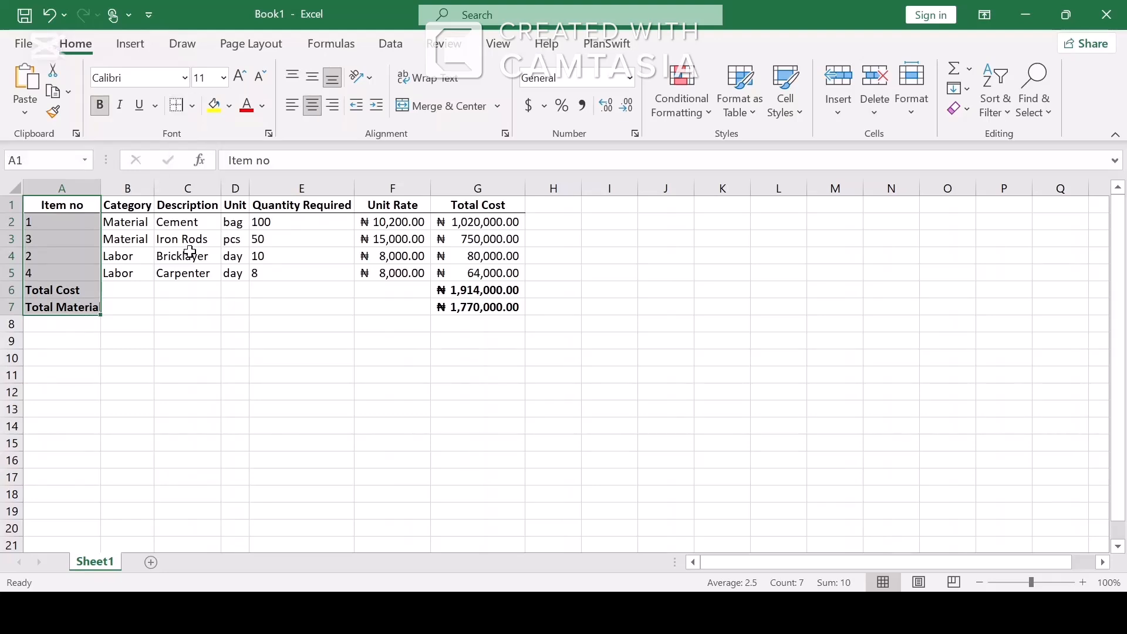
left_click_drag(134, 209, 131, 293)
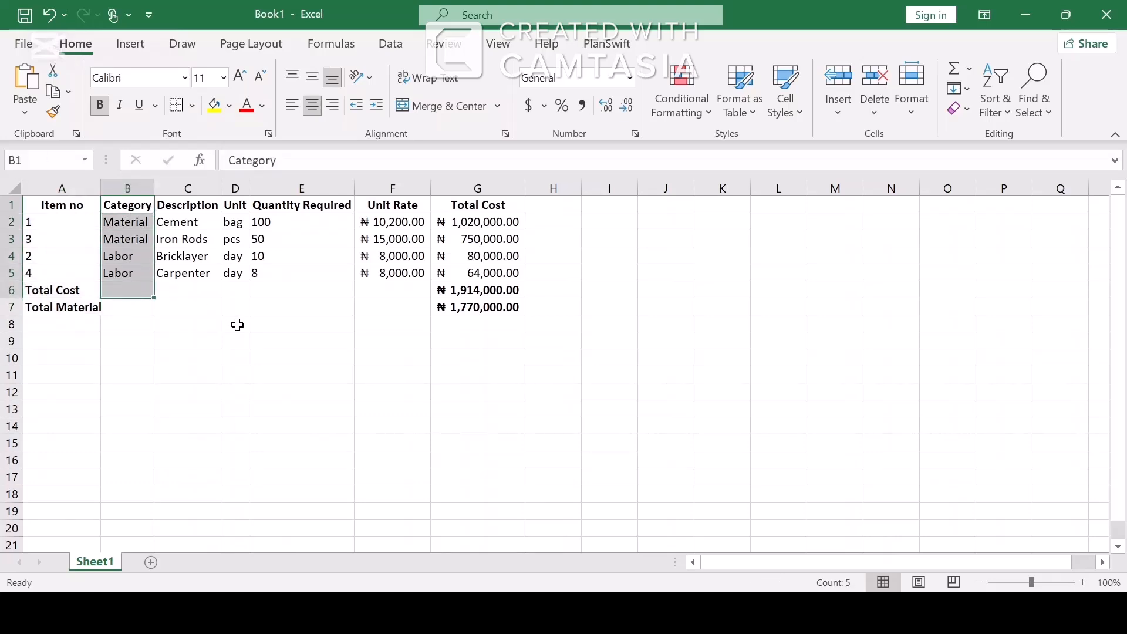
left_click(238, 325)
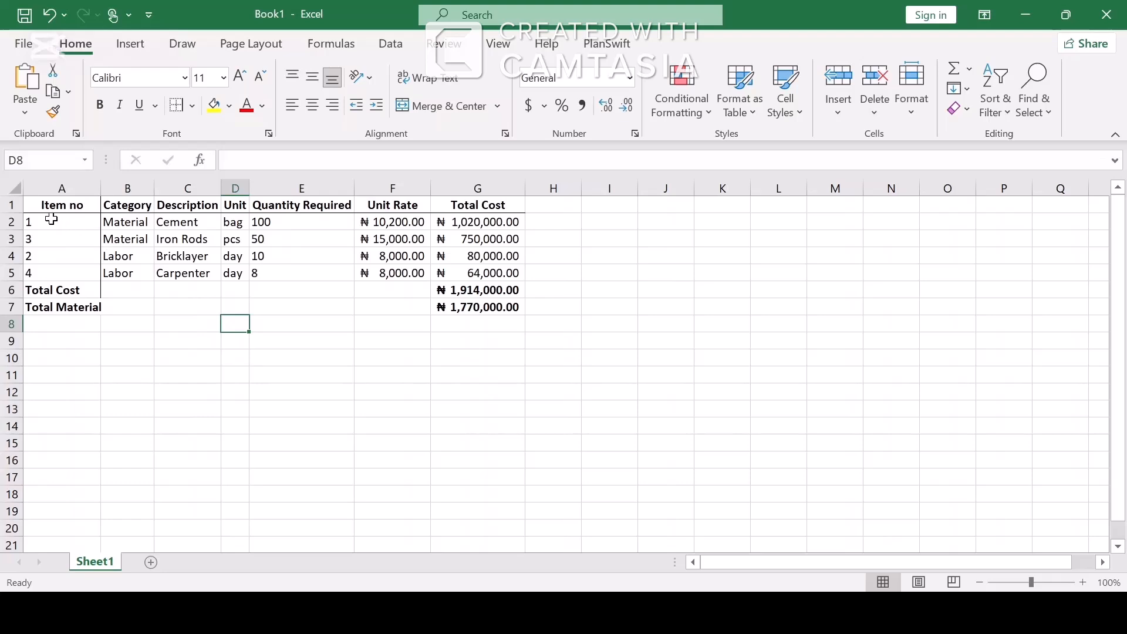
left_click_drag(49, 225, 489, 223)
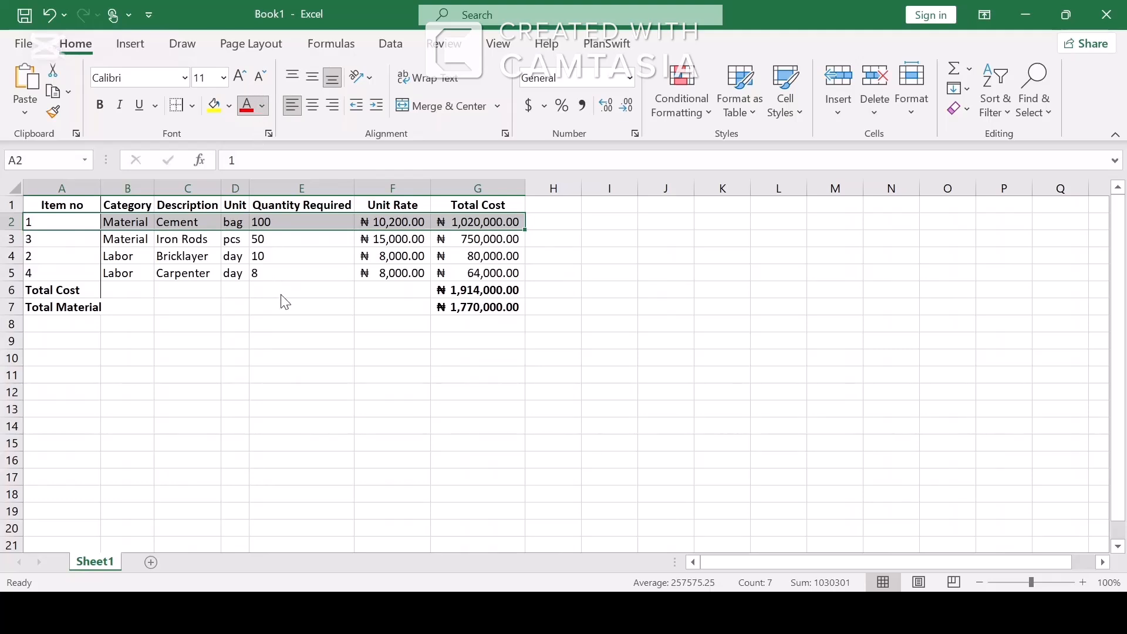
left_click(327, 307)
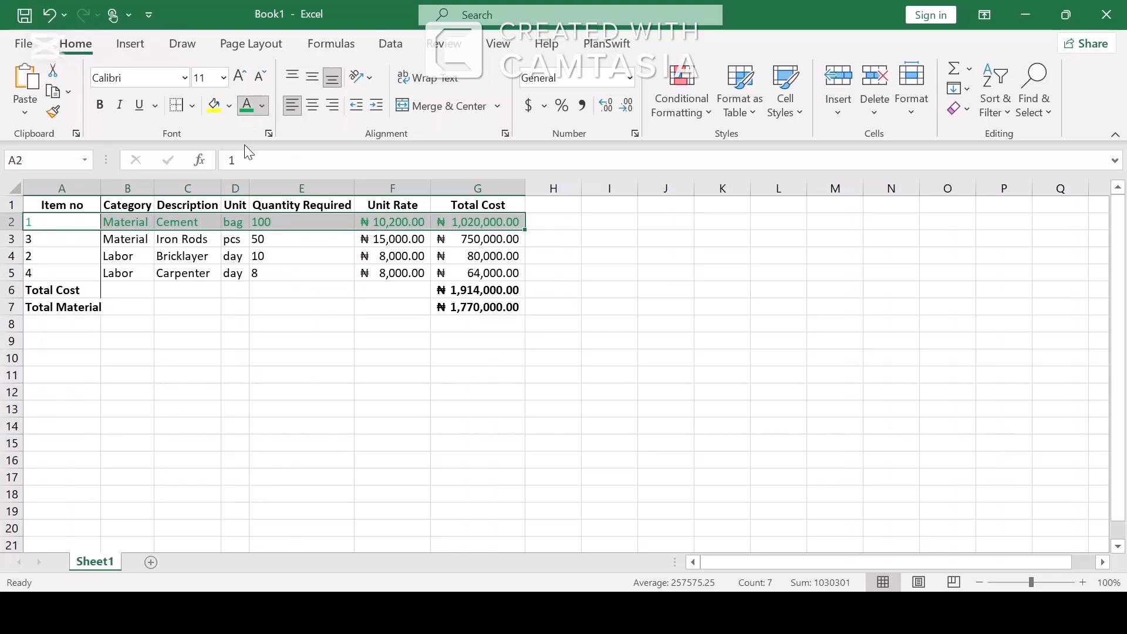
left_click(221, 107)
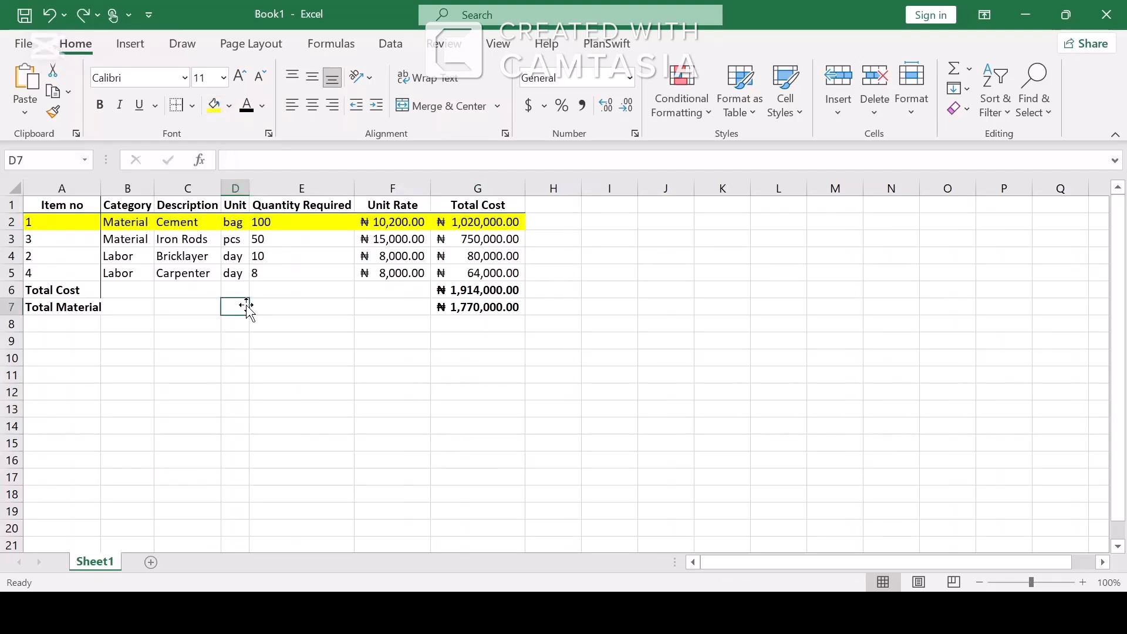
key("ctrl+z")
left_click(302, 290)
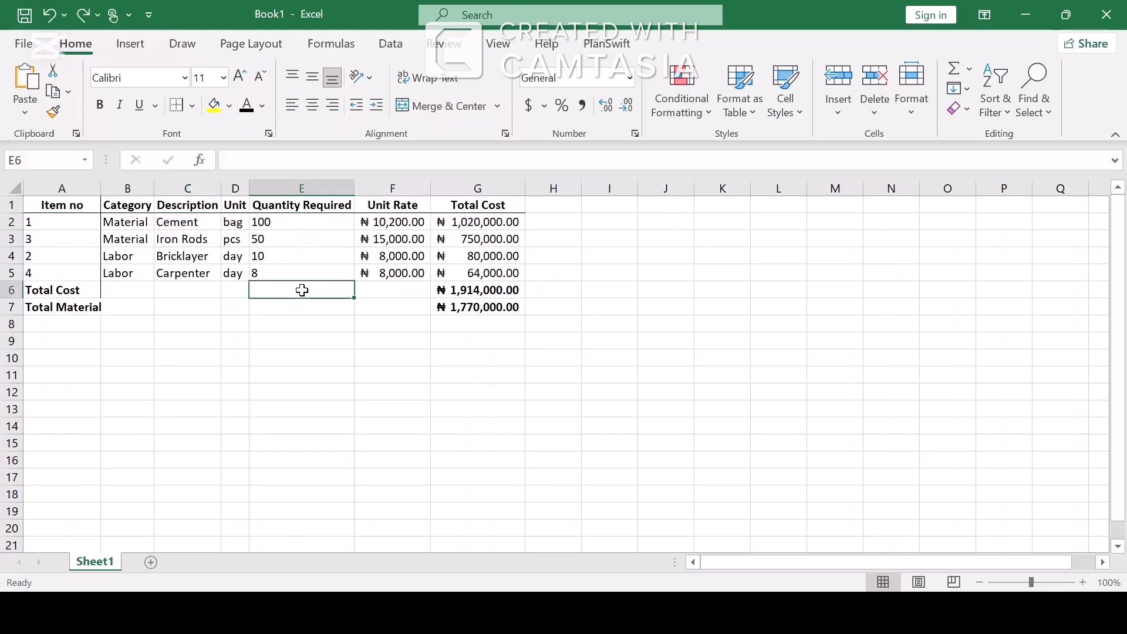